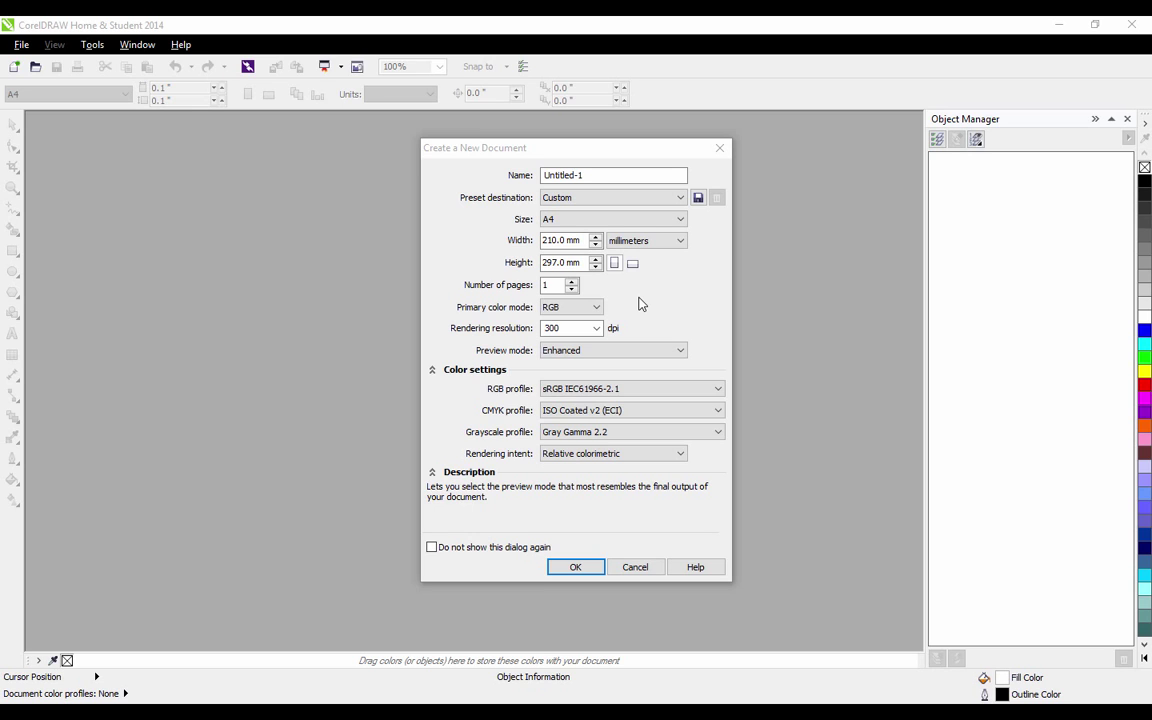
Create a new blank A4 document and turn the page to landscape, 297 × 210 mm.
left_click(592, 566)
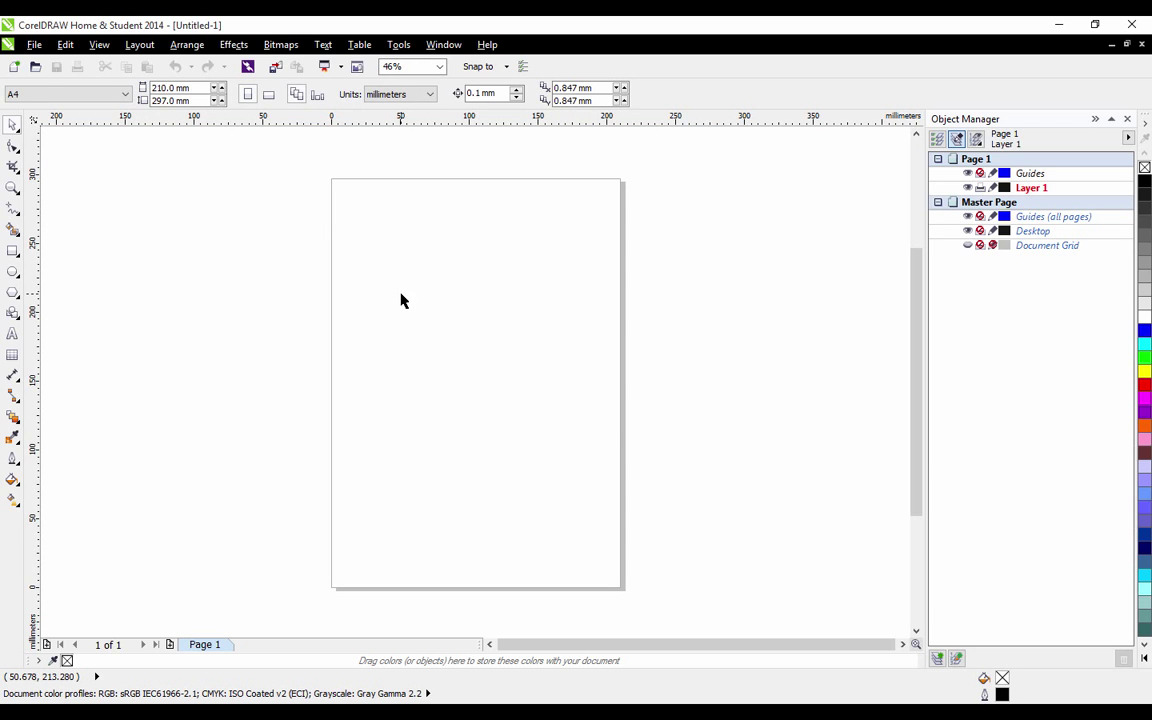
left_click(268, 94)
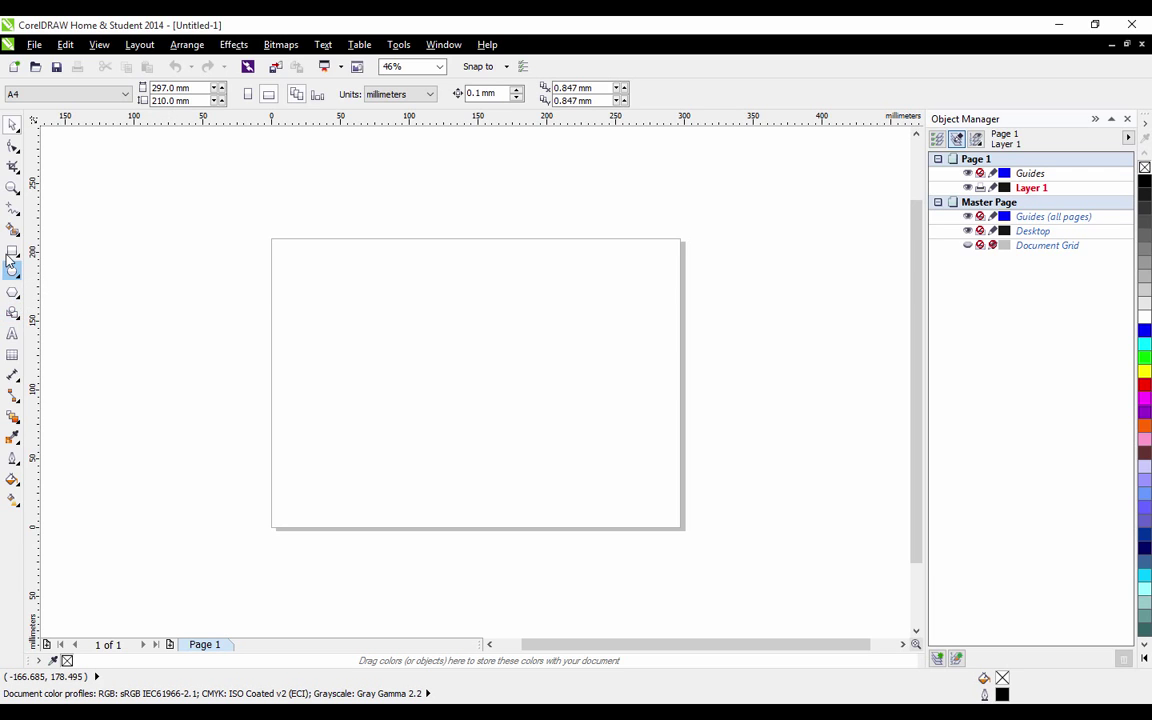
Draw a straight horizontal 2-point line across the middle of the landscape page.
left_click(10, 213)
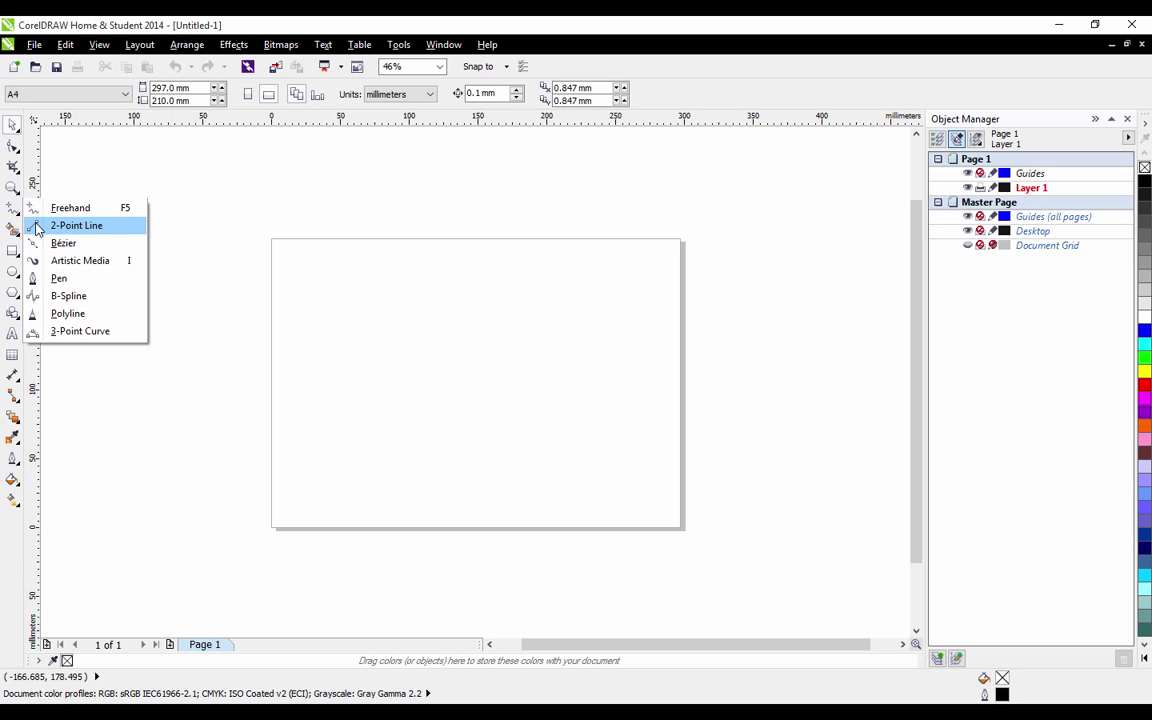
left_click(40, 225)
left_click_drag(309, 378, 635, 398)
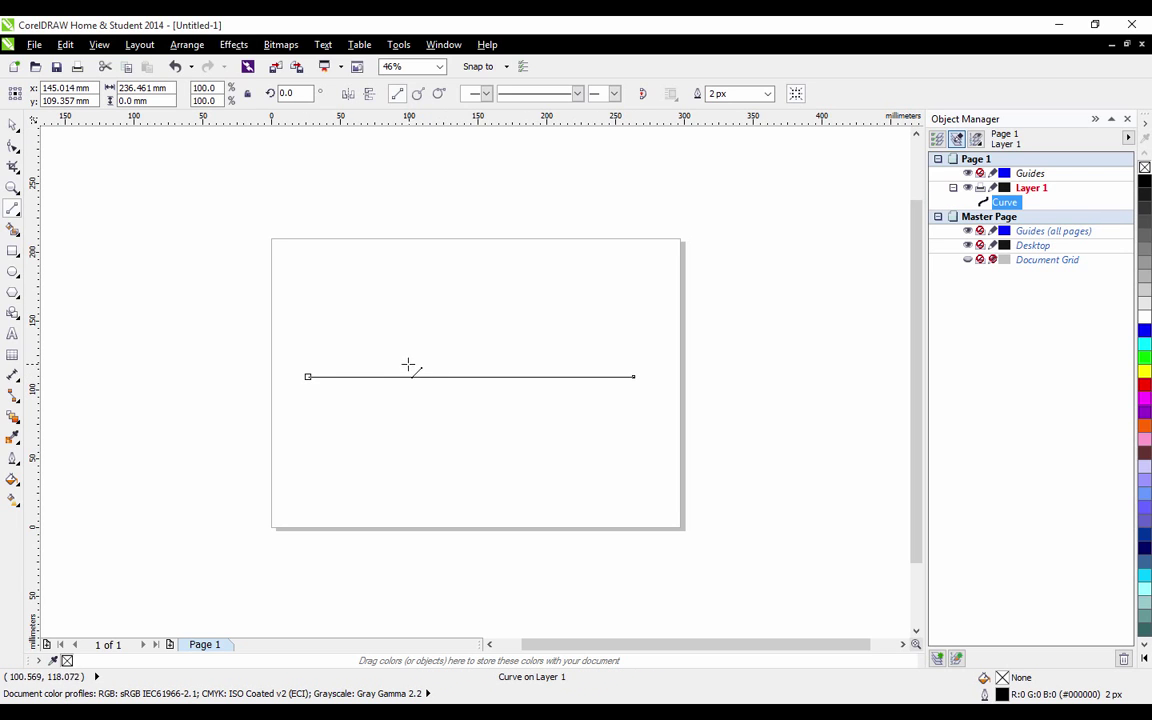
left_click(14, 147)
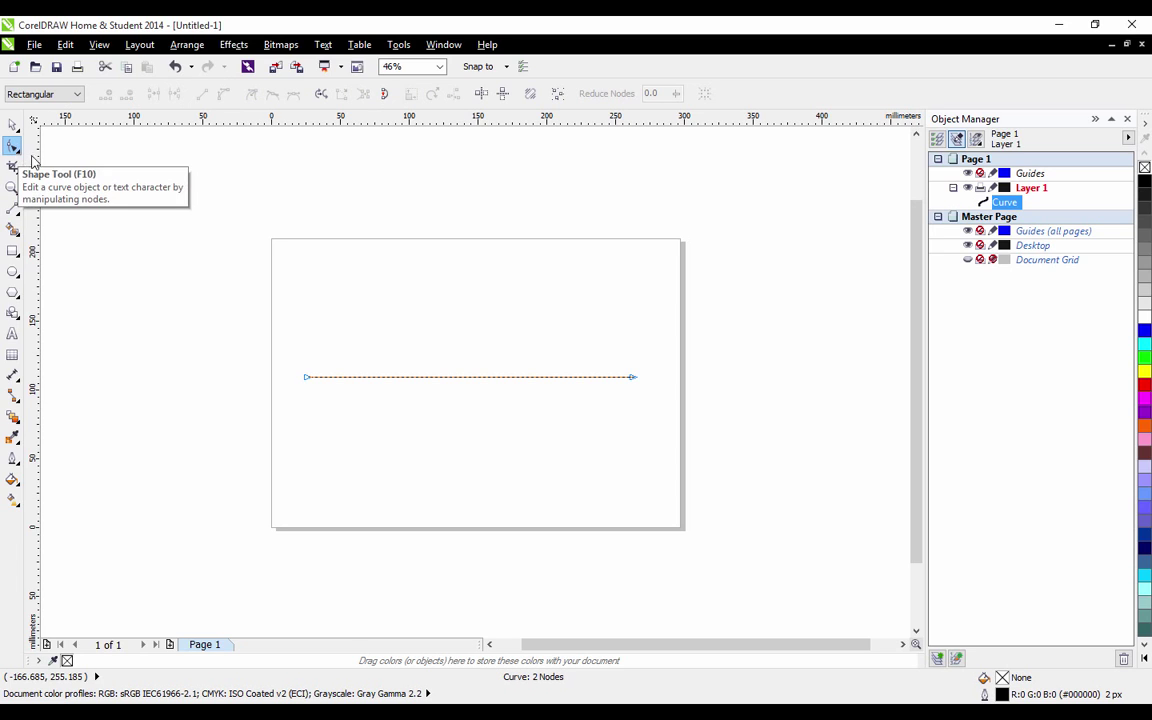
Convert the line's segment to a curve and drag it and its end handles into an S-shaped wave.
left_click(474, 378)
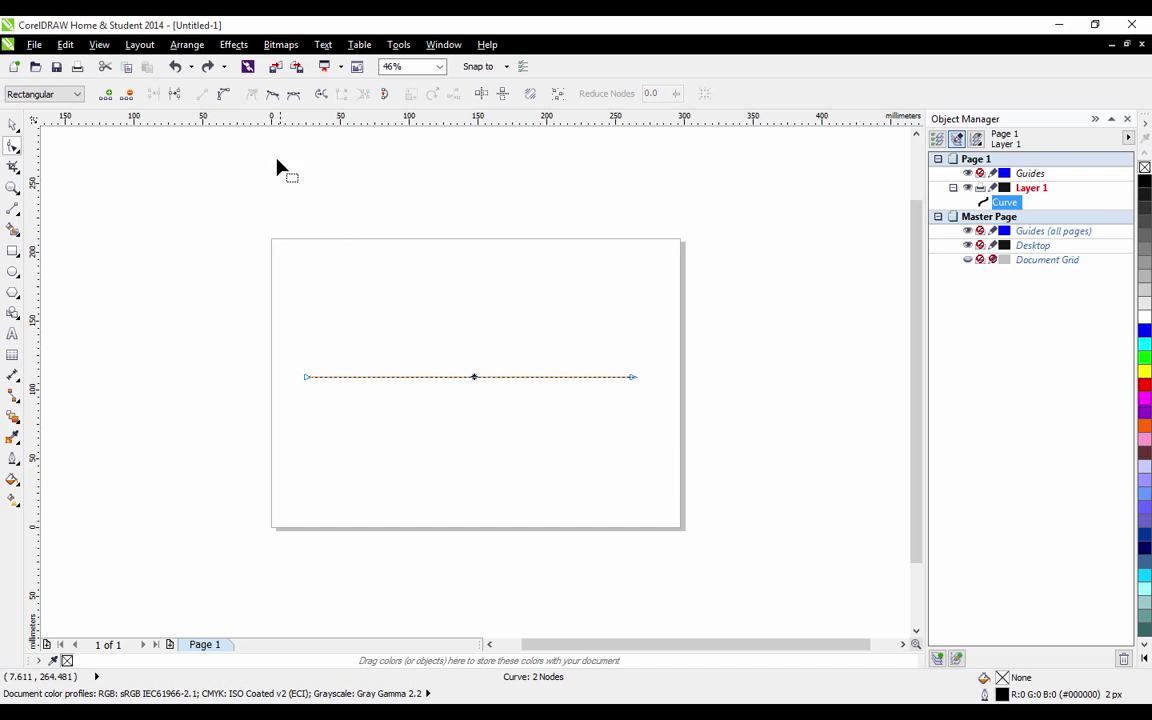
left_click(224, 99)
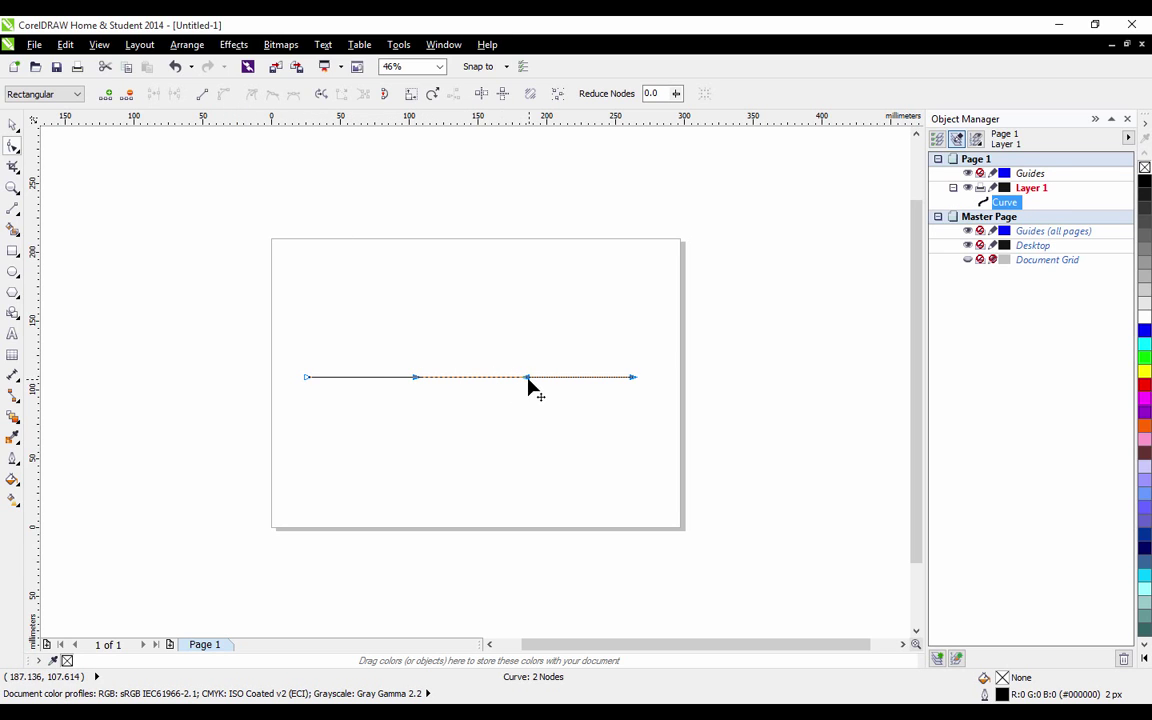
left_click_drag(476, 386, 470, 318)
left_click_drag(362, 348, 538, 330)
left_click_drag(403, 362, 399, 377)
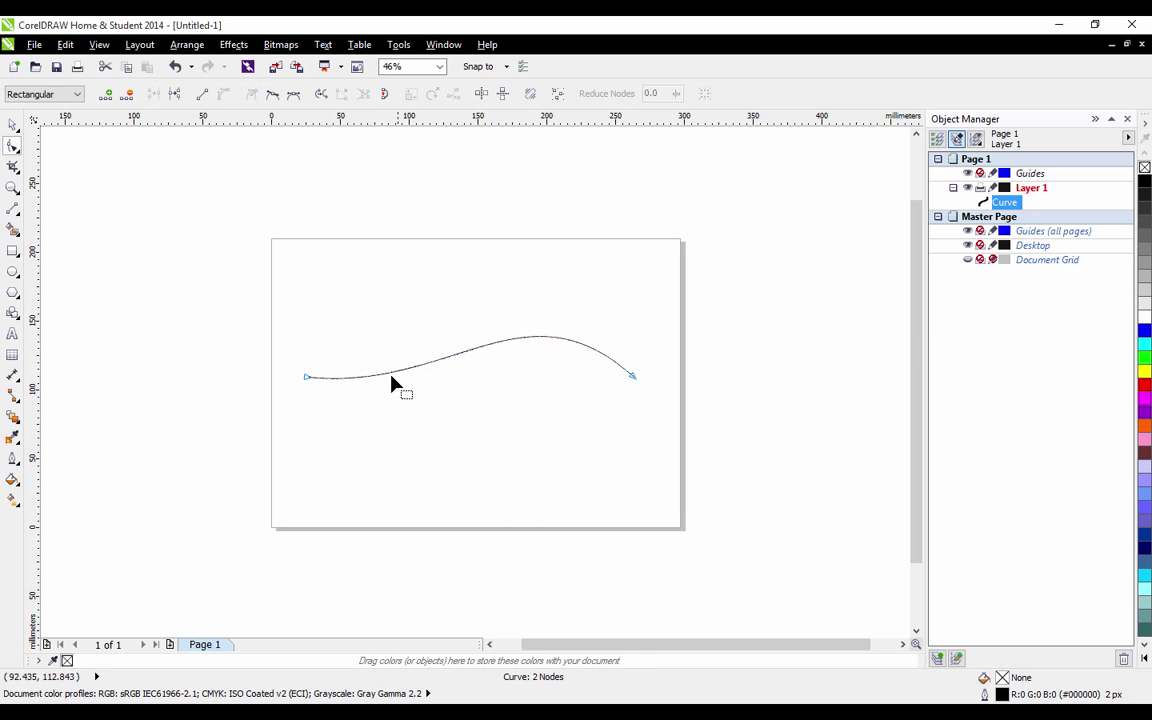
left_click(306, 378)
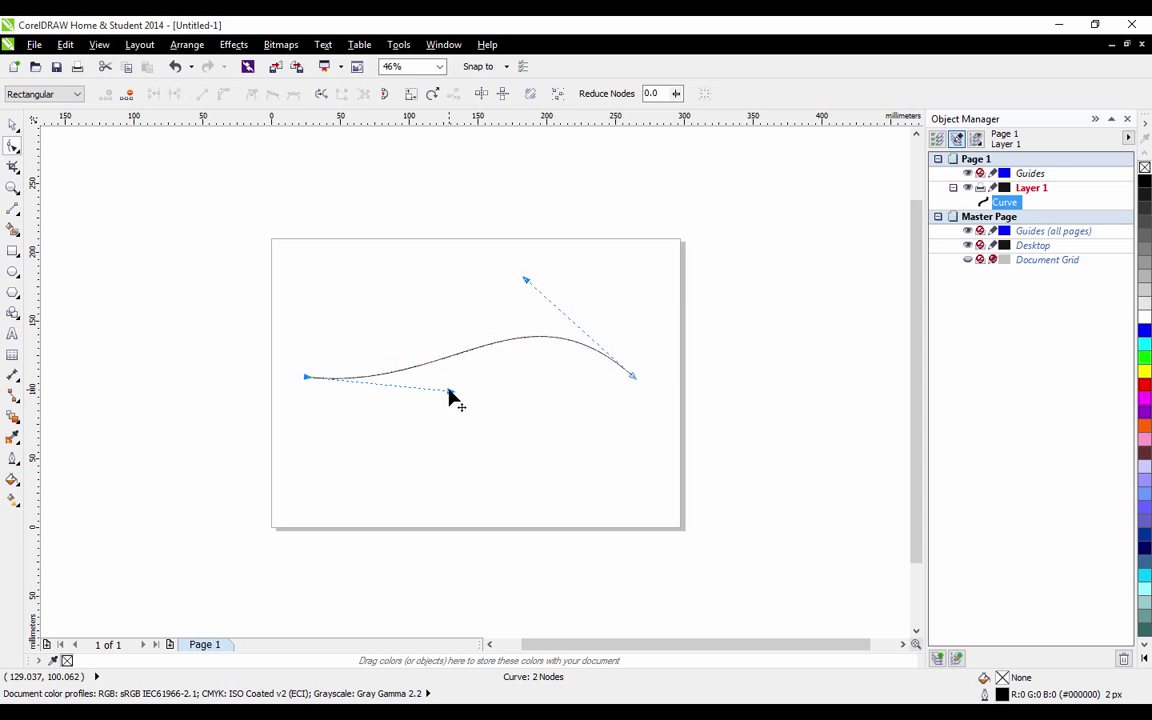
left_click_drag(450, 396, 441, 444)
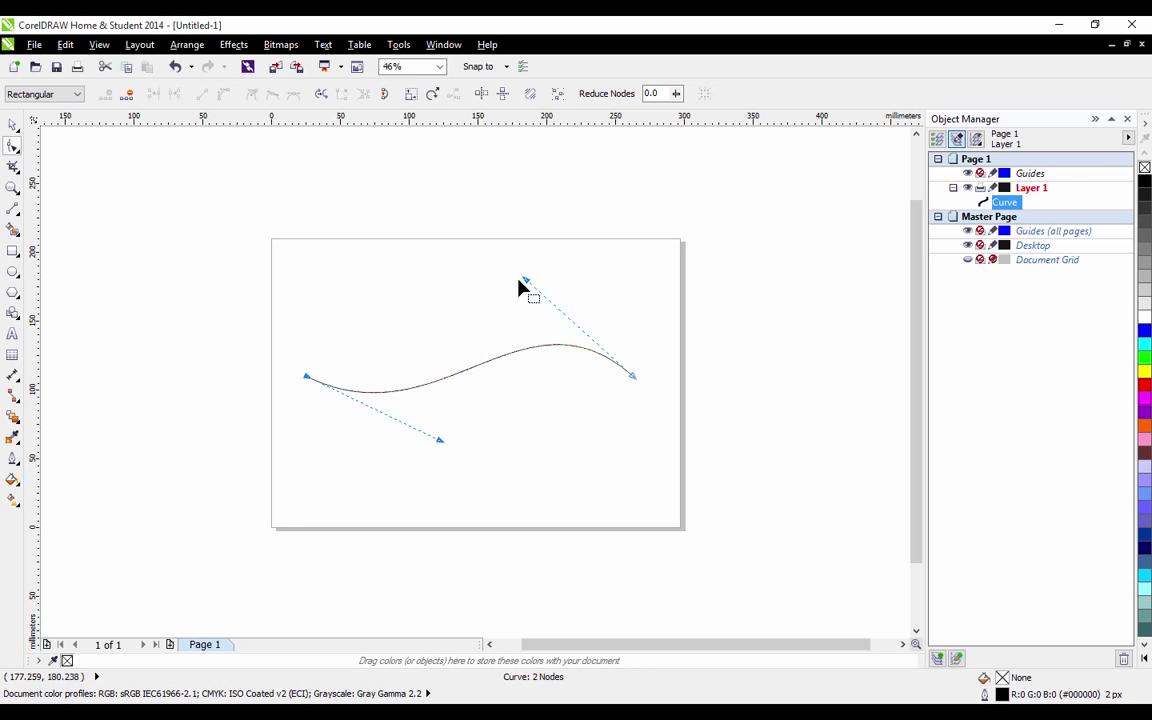
left_click_drag(524, 281, 484, 259)
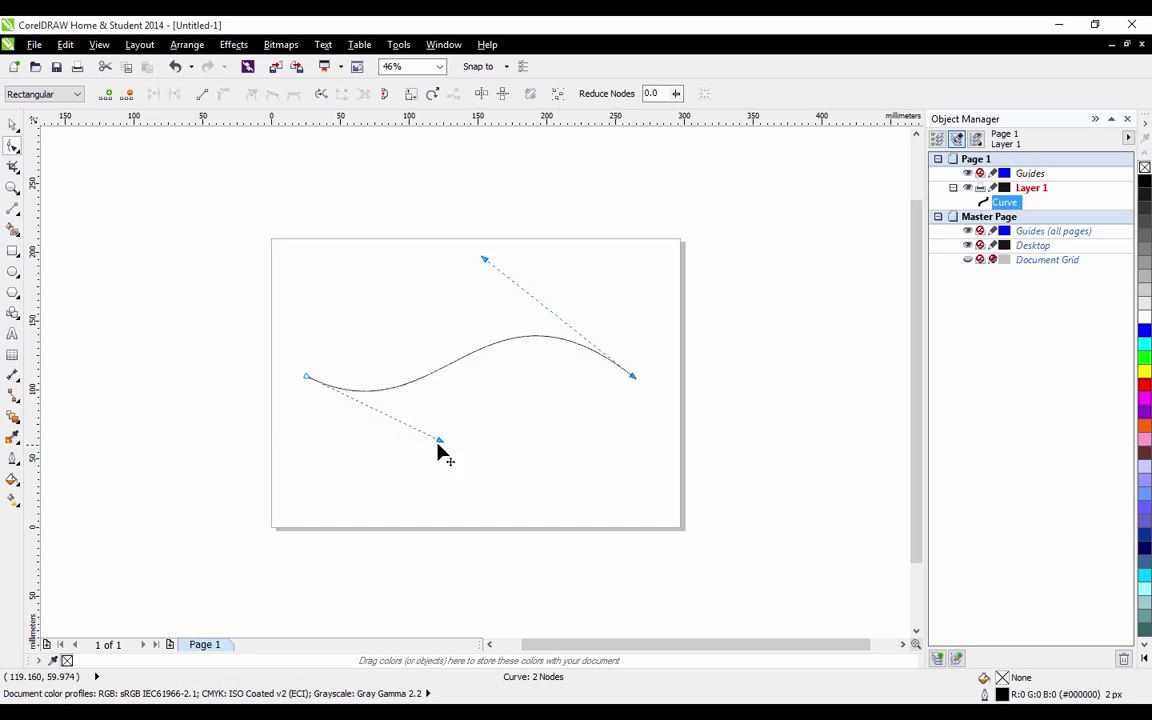
left_click_drag(440, 442, 456, 450)
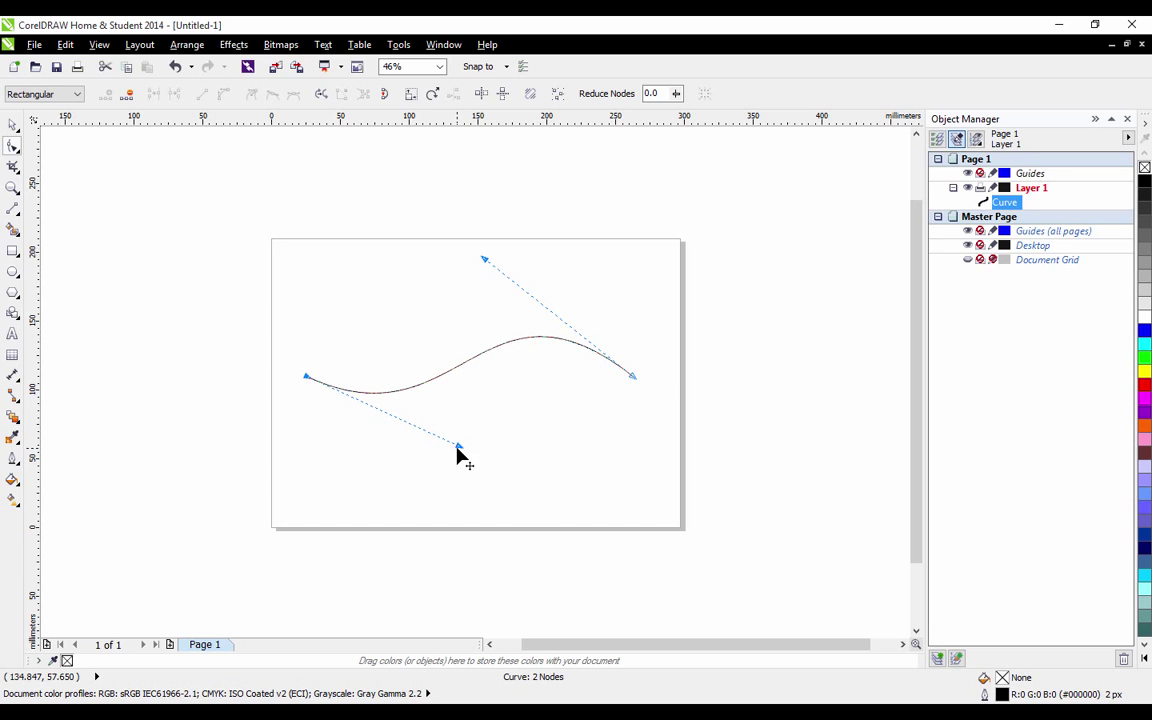
Try breaking the curve and deleting its left half, then undo back to the whole curve.
left_click(467, 361)
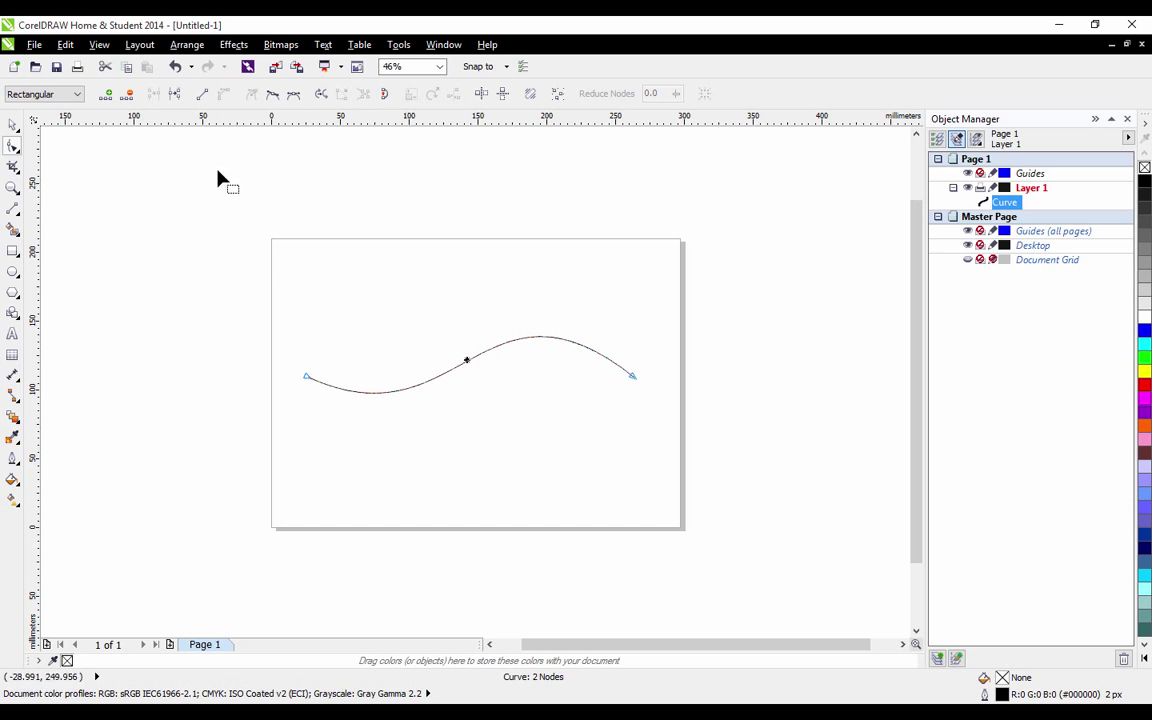
left_click(175, 95)
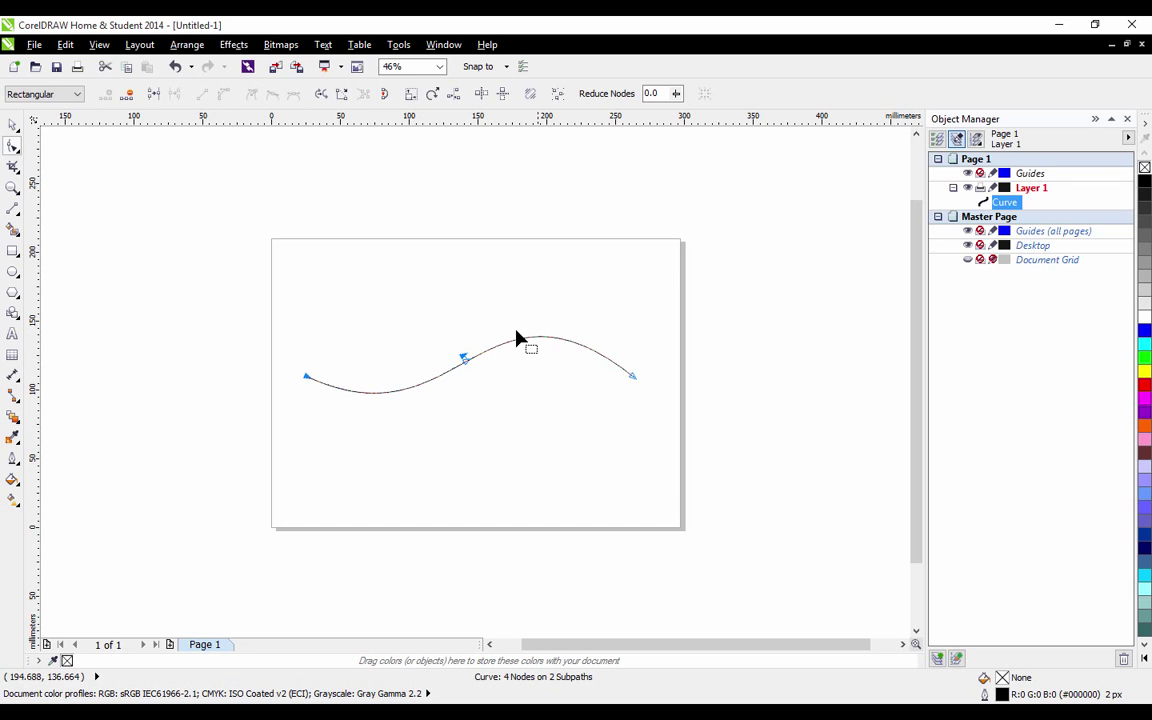
left_click(405, 391)
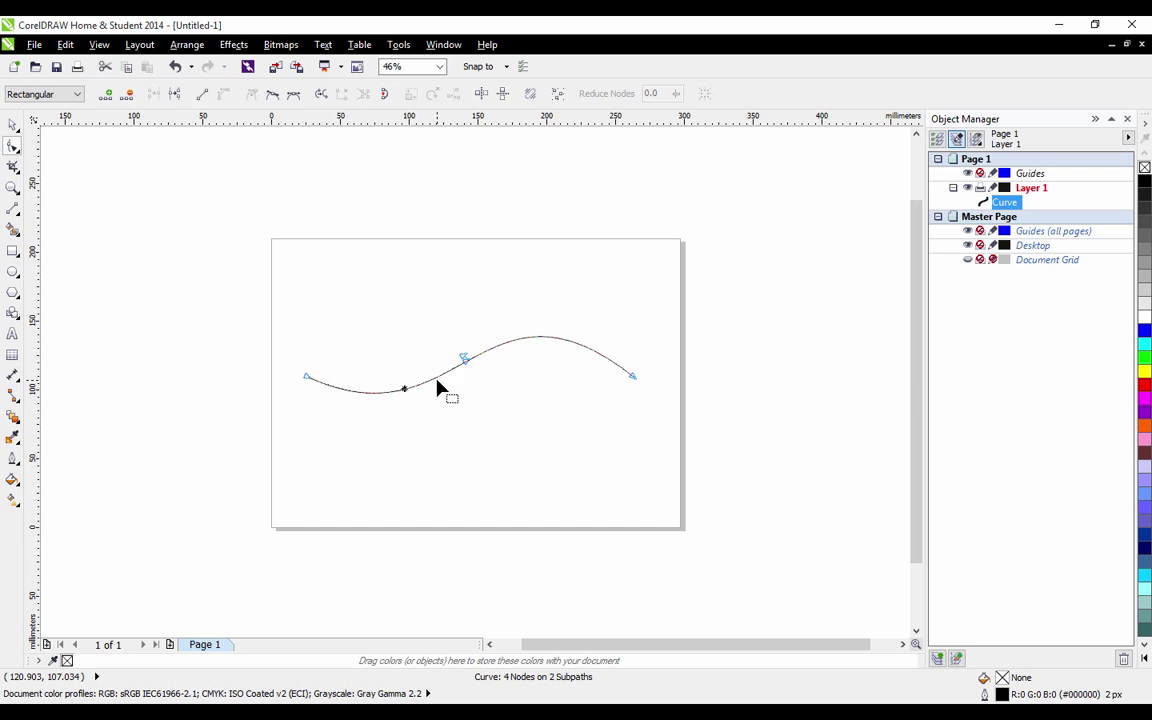
key("Delete")
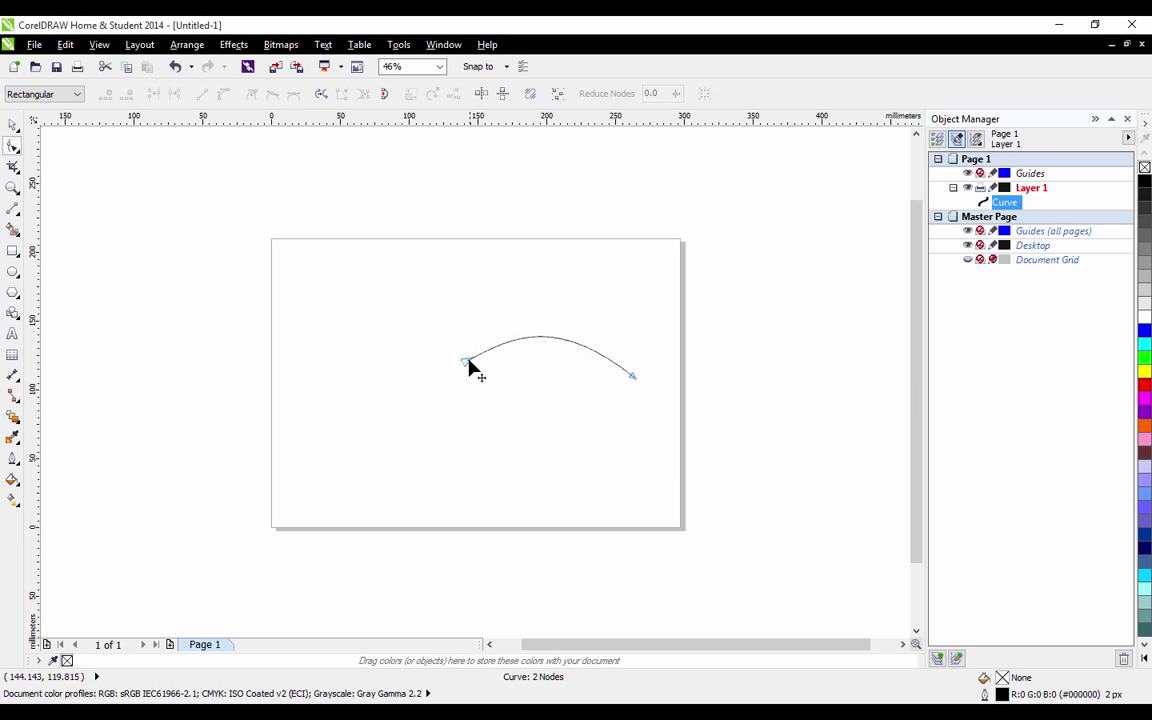
key("ctrl+z")
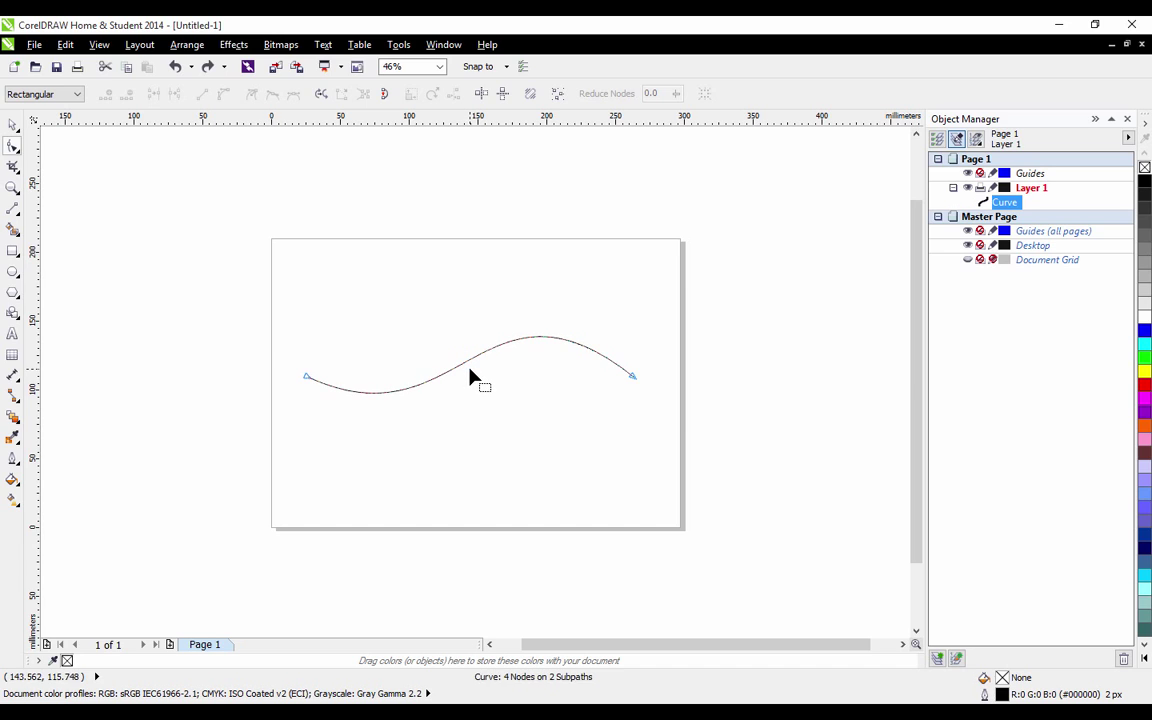
key("ctrl+z")
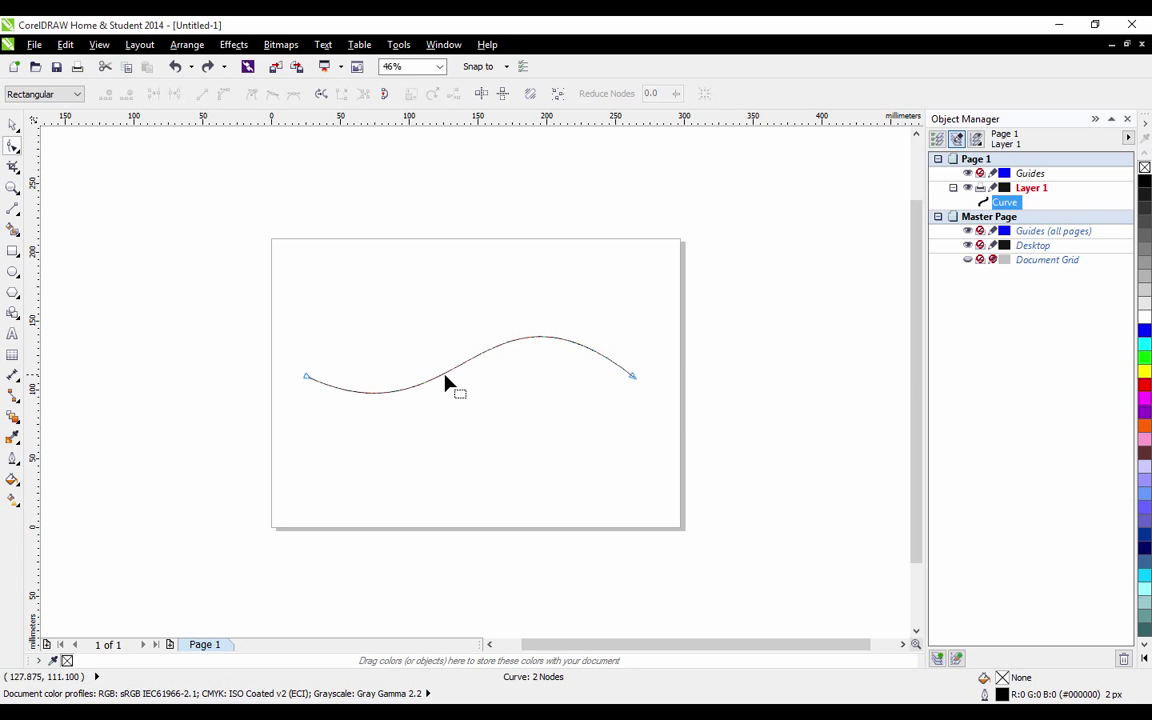
double_click(532, 339)
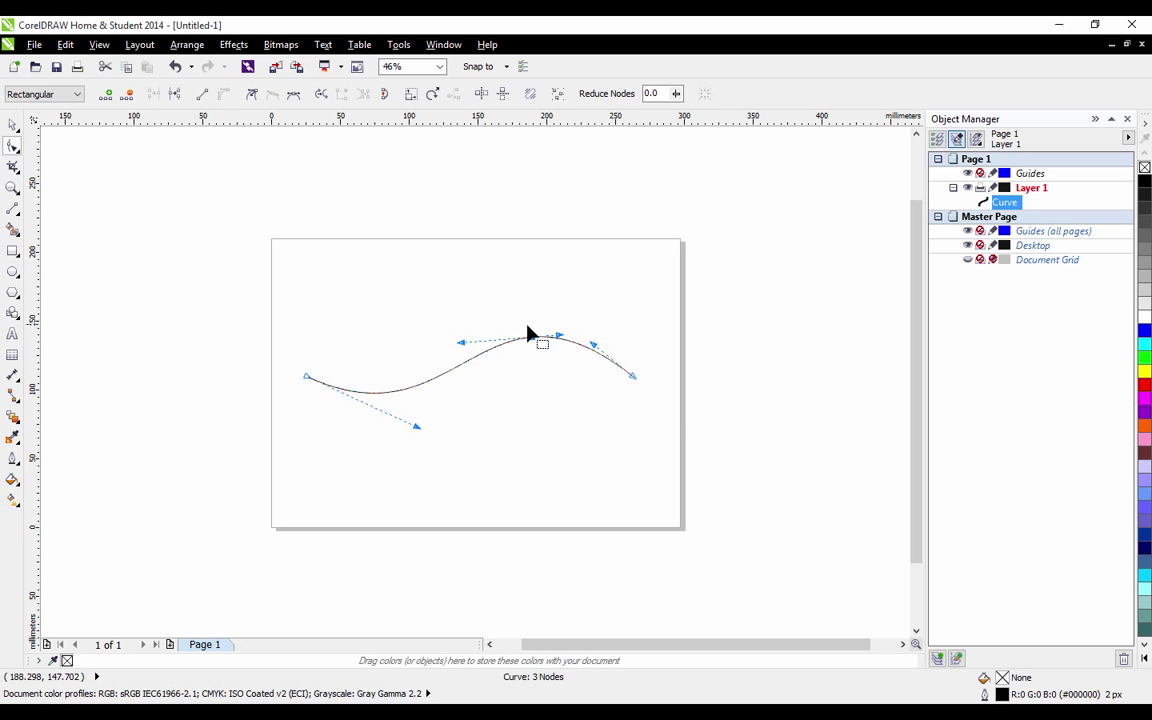
key("ctrl+z")
Drag the curve's handles and middle node to reshape the peak, then remove that middle node.
left_click_drag(559, 338, 579, 376)
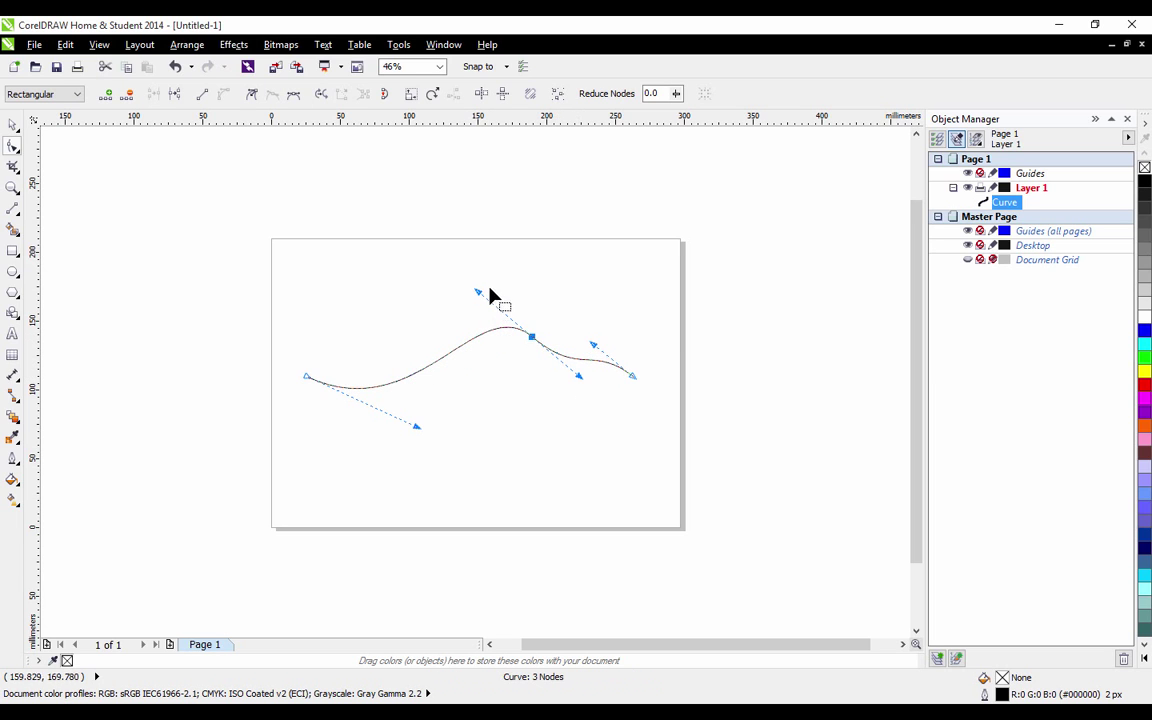
left_click_drag(476, 290, 480, 280)
left_click_drag(591, 343, 611, 325)
left_click_drag(531, 337, 512, 346)
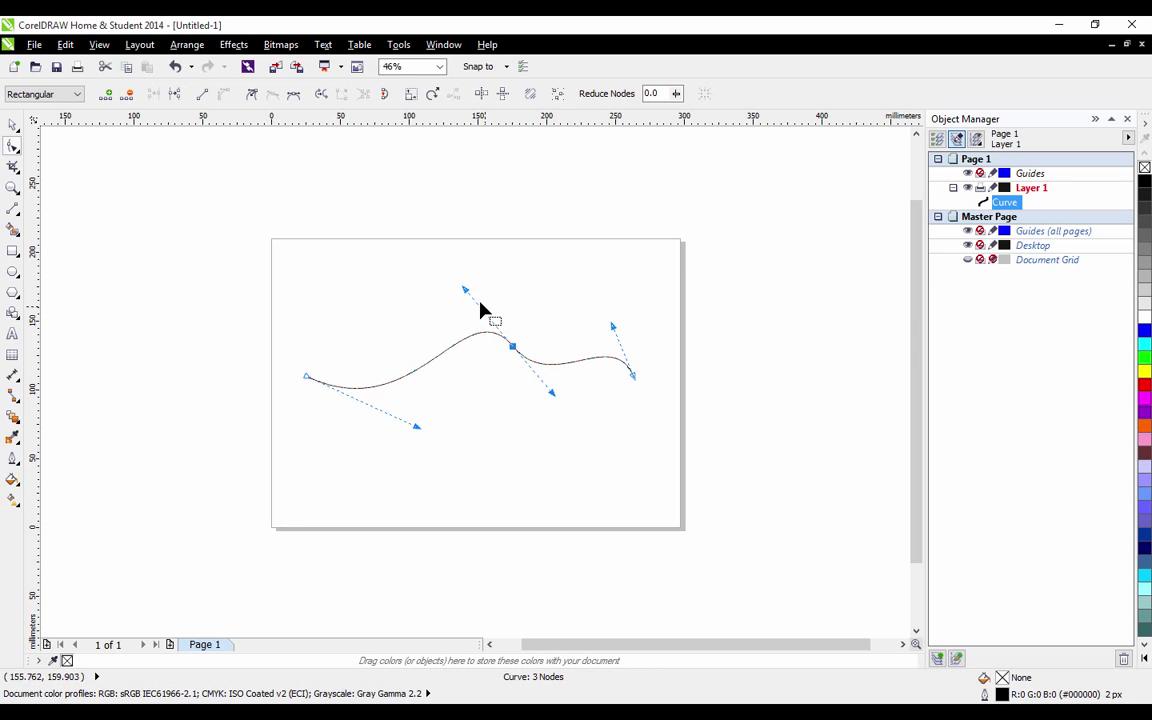
left_click_drag(465, 290, 447, 275)
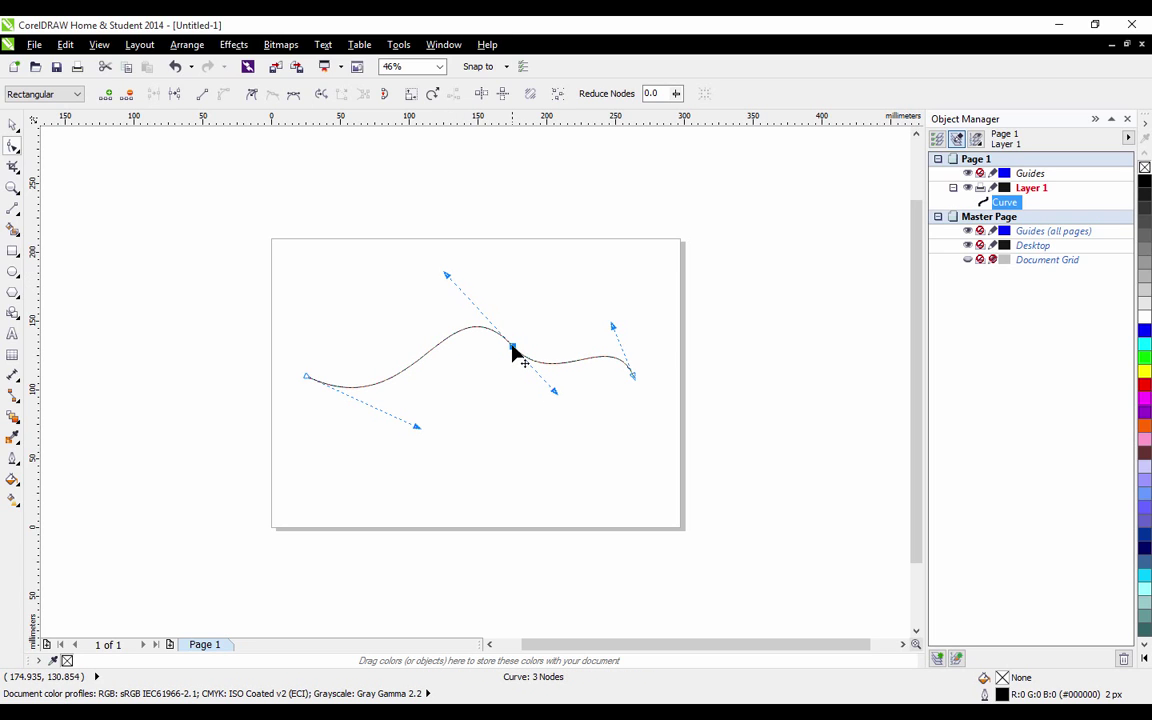
double_click(512, 349)
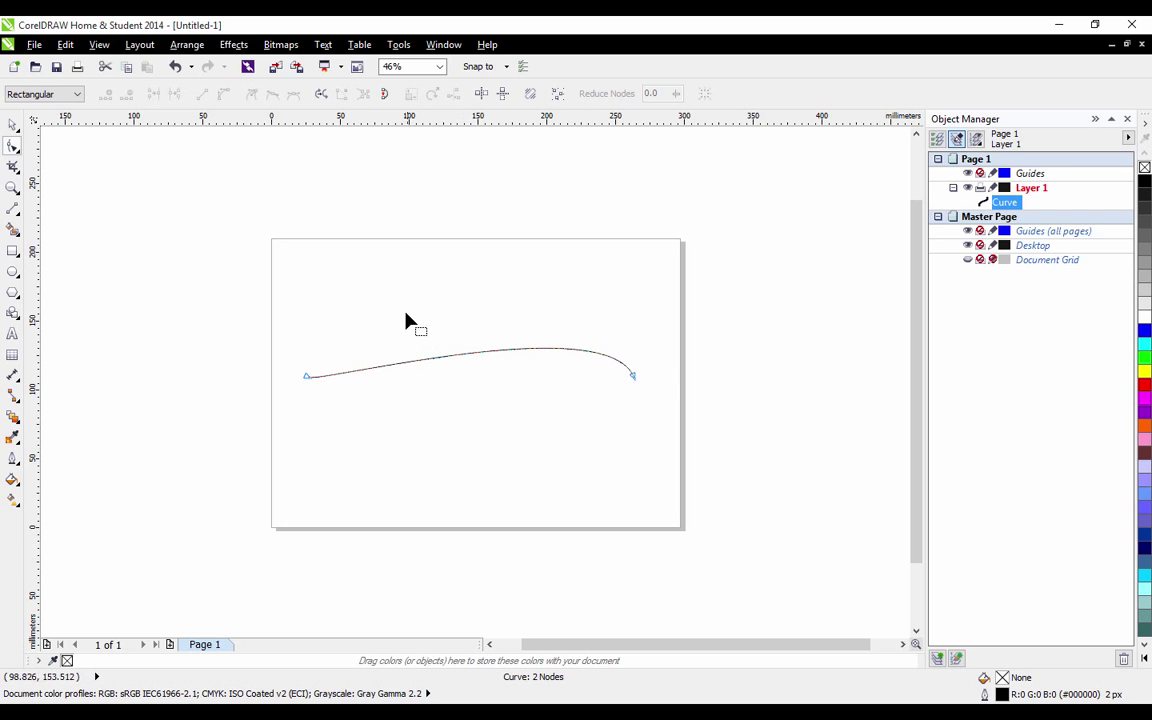
Add a node on the left and lift it into a hump that slopes gently down to the right.
double_click(446, 360)
left_click_drag(447, 360, 436, 331)
left_click_drag(515, 325, 497, 368)
left_click(491, 406)
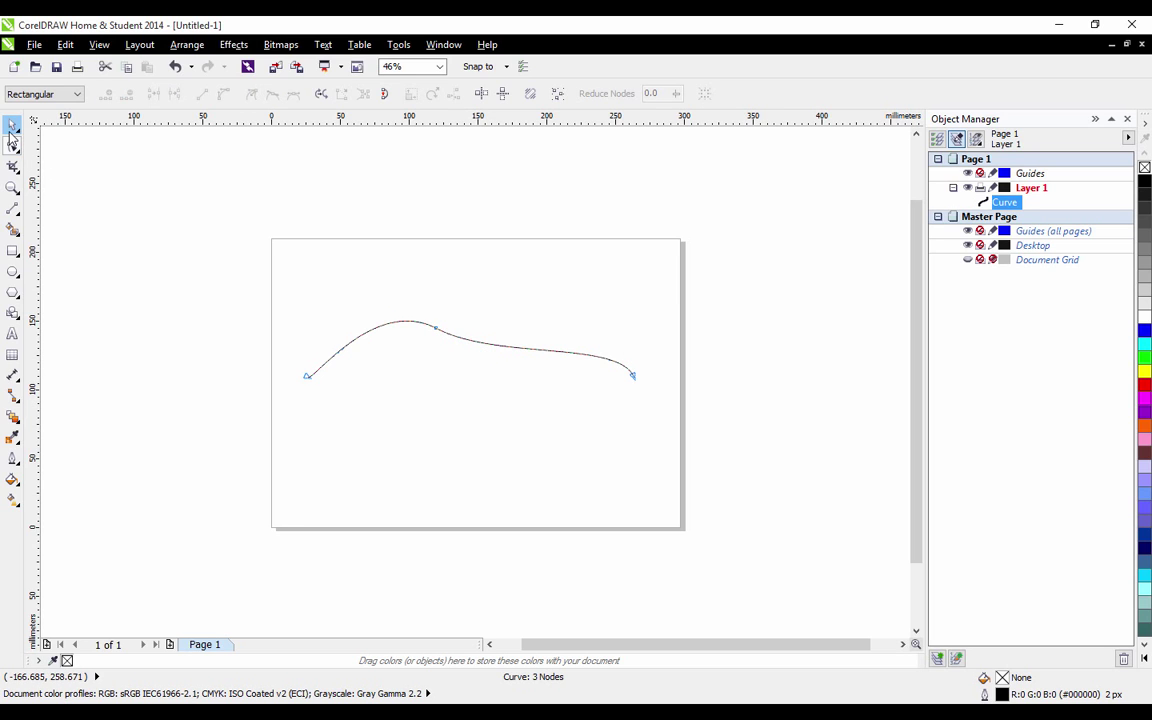
left_click(12, 124)
Move the curve near the page bottom, then draw a circle above it and enlarge it to 137.7%.
left_click_drag(470, 350, 474, 472)
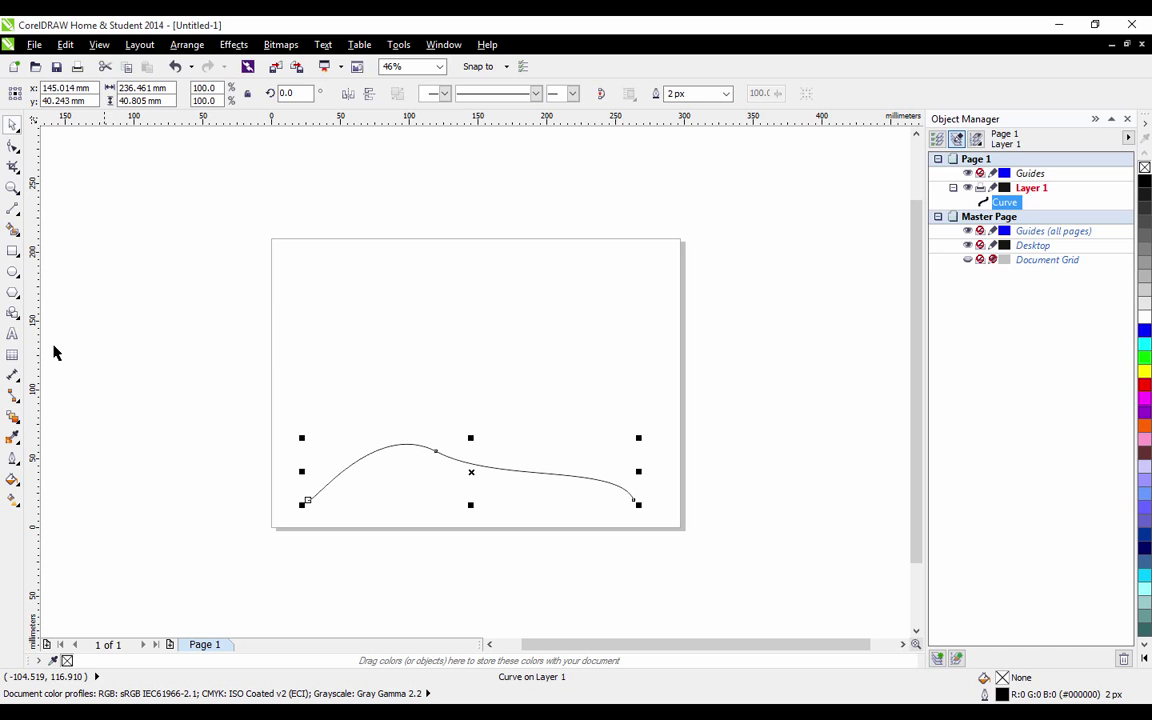
left_click(12, 271)
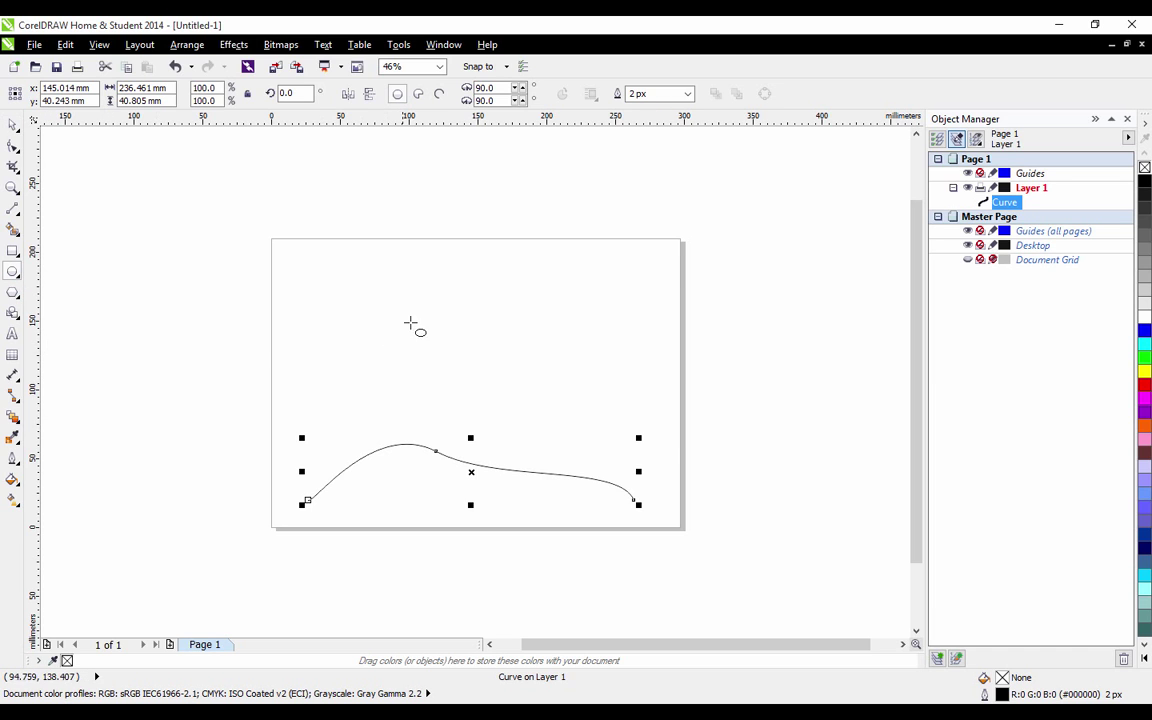
left_click_drag(412, 297, 534, 418)
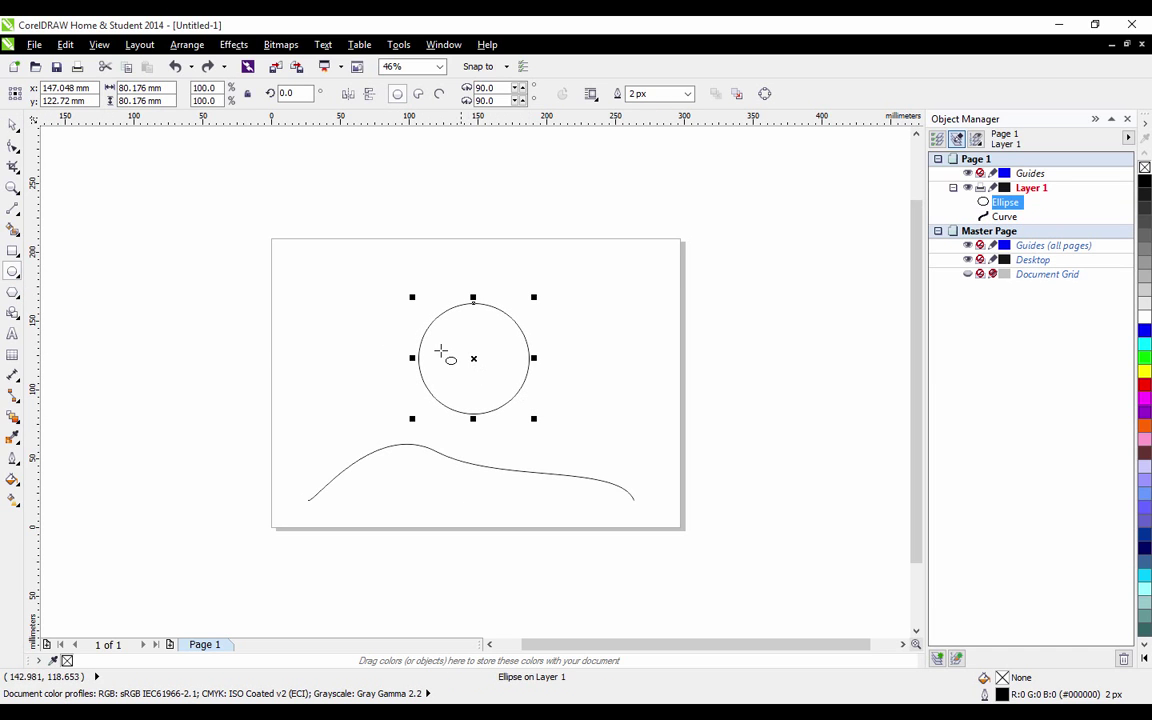
left_click(12, 124)
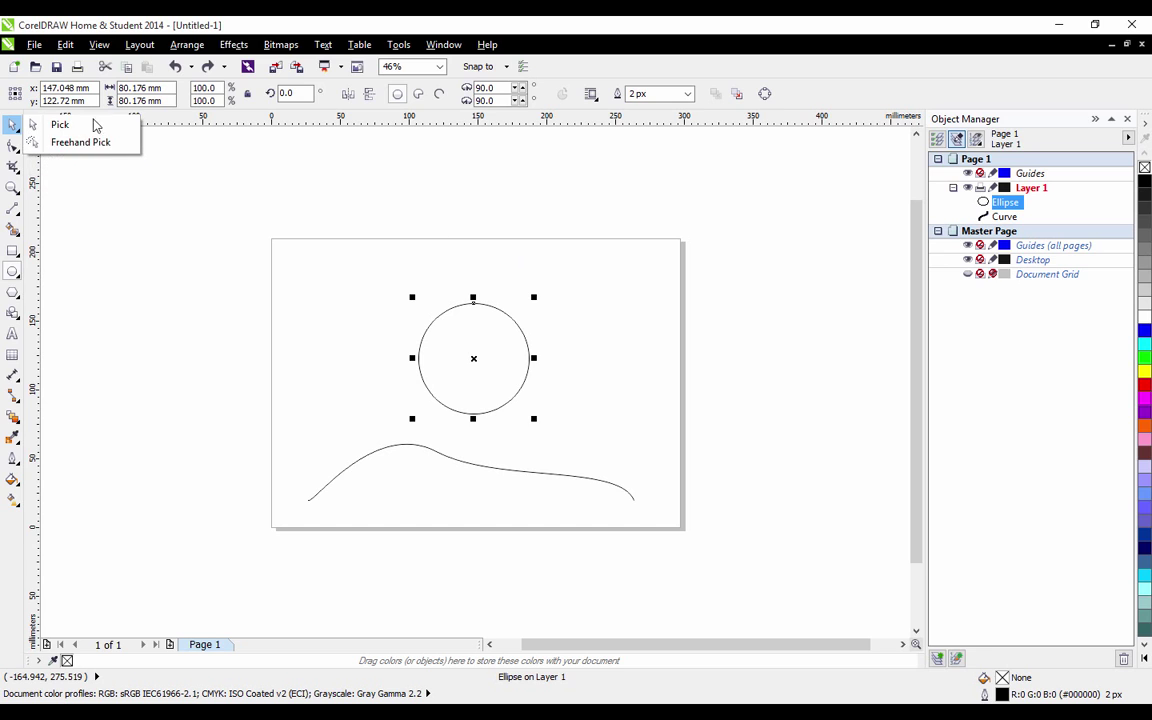
left_click(57, 123)
left_click_drag(535, 299, 574, 265)
left_click_drag(476, 357, 478, 347)
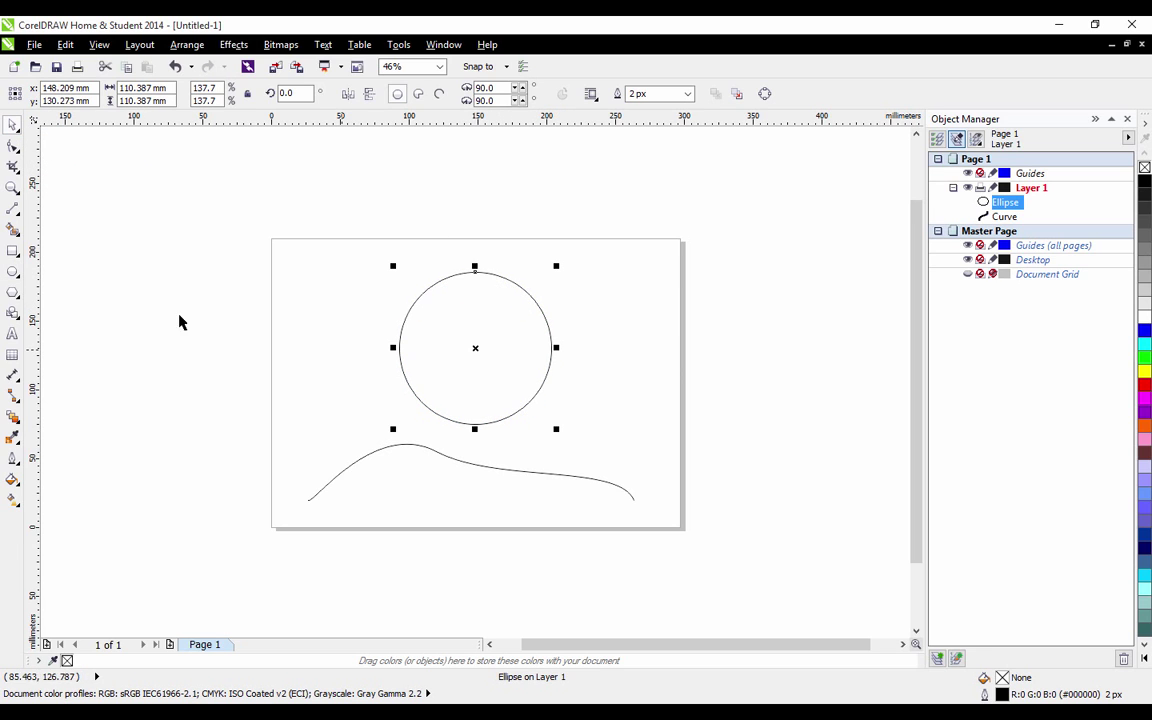
Convert the circle to a four-node curve with Ctrl+Q, test reshaping its top node, and undo.
left_click(13, 148)
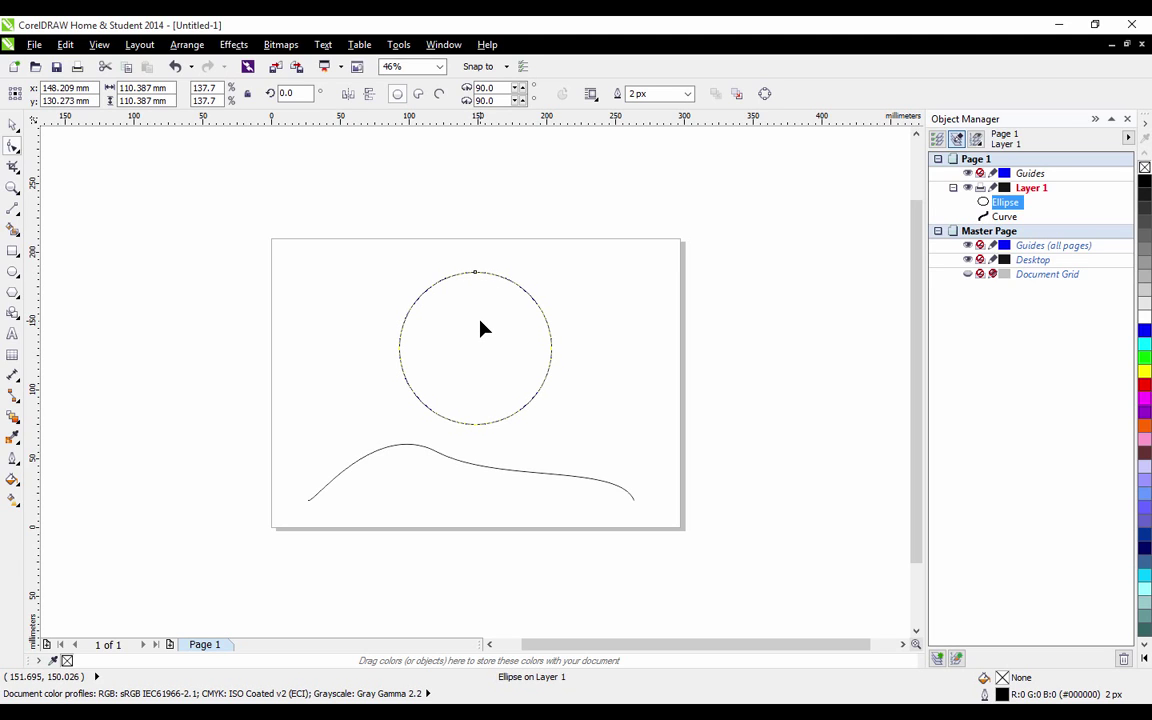
key("ctrl+q")
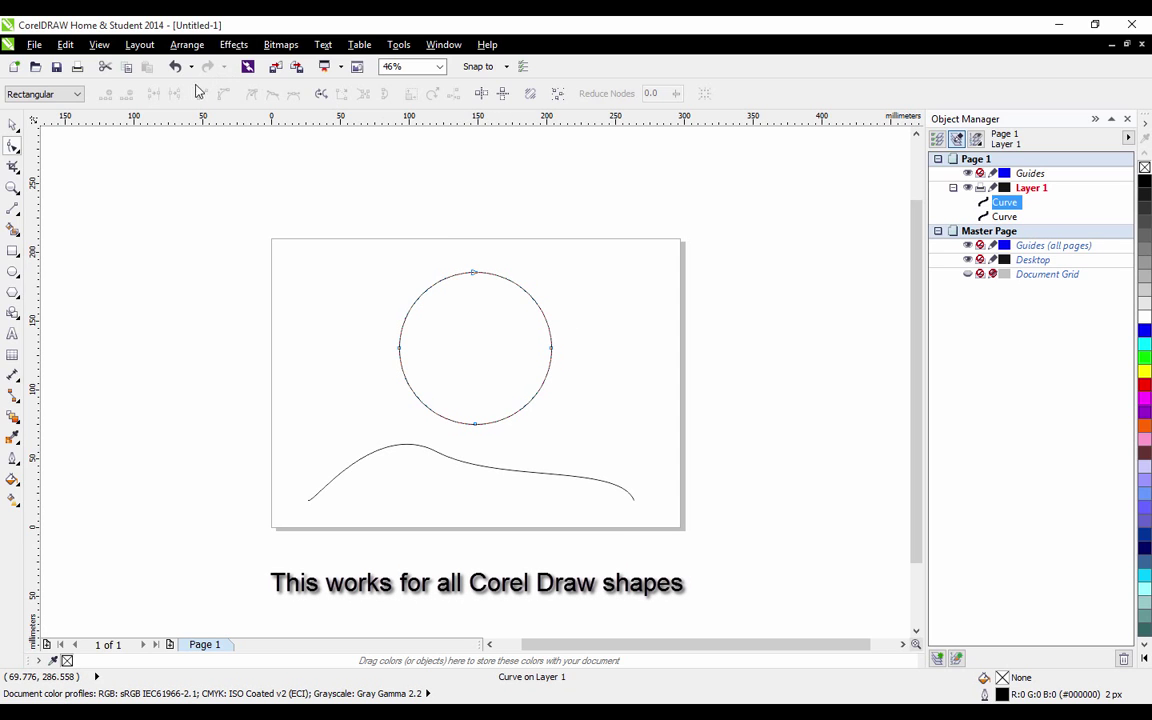
left_click(473, 272)
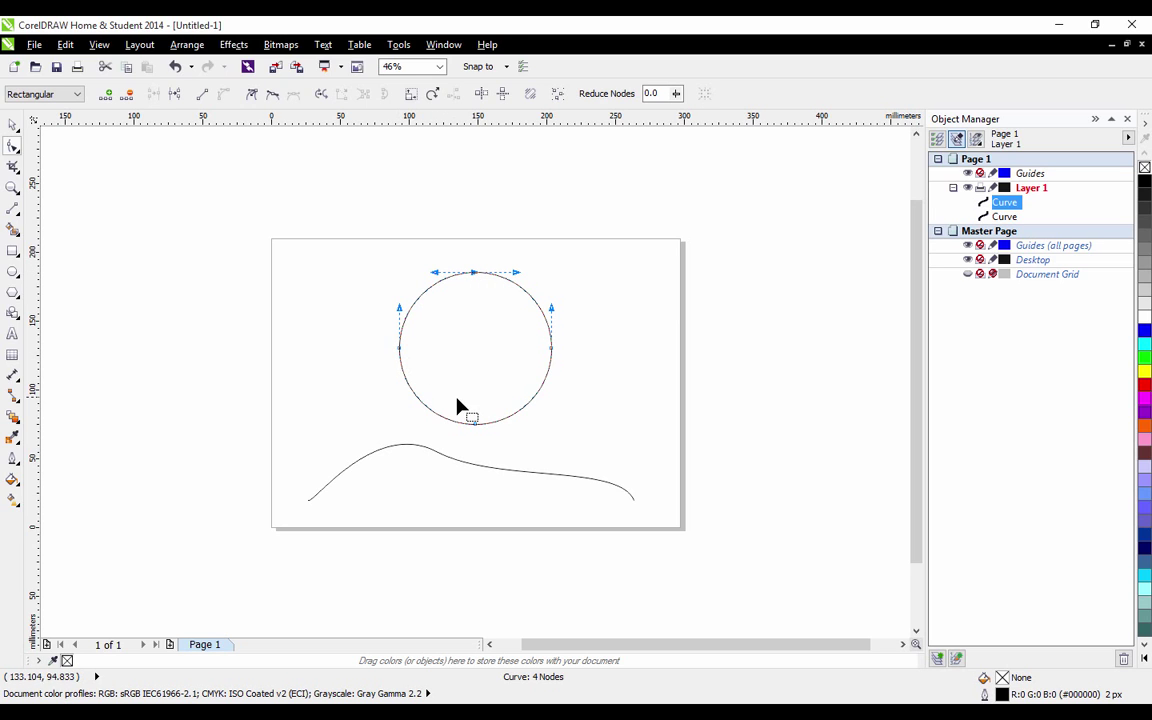
left_click(476, 424)
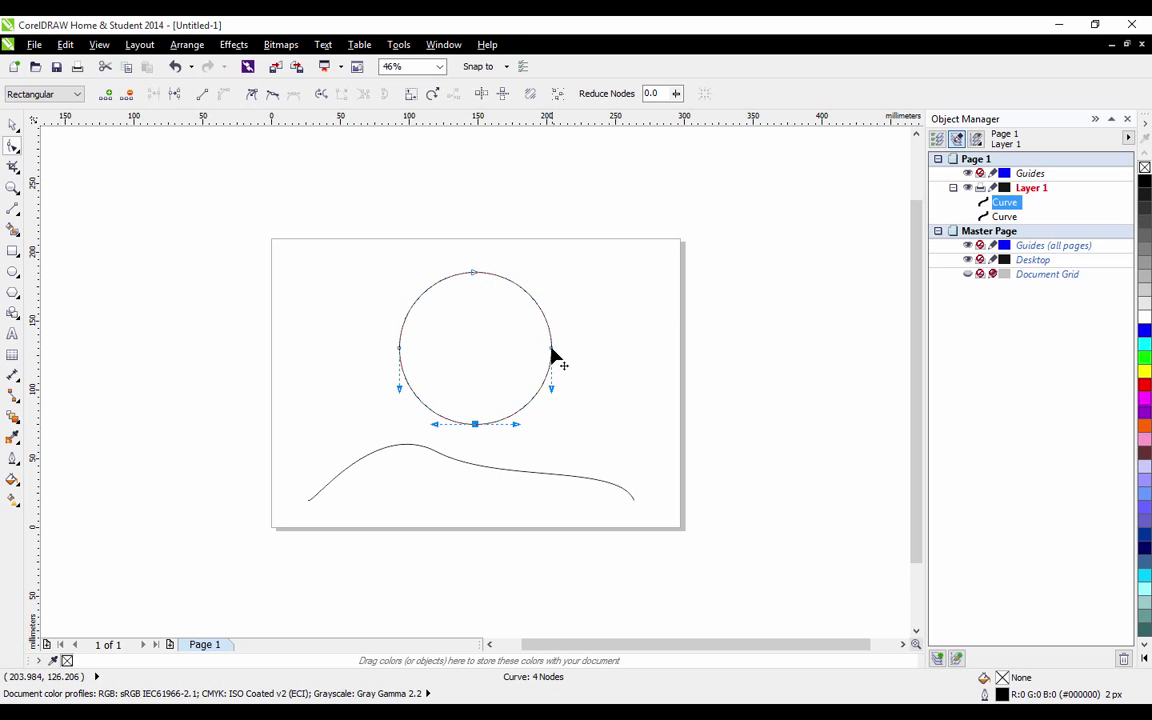
left_click(475, 273)
left_click_drag(517, 272, 545, 247)
left_click_drag(472, 276, 450, 263)
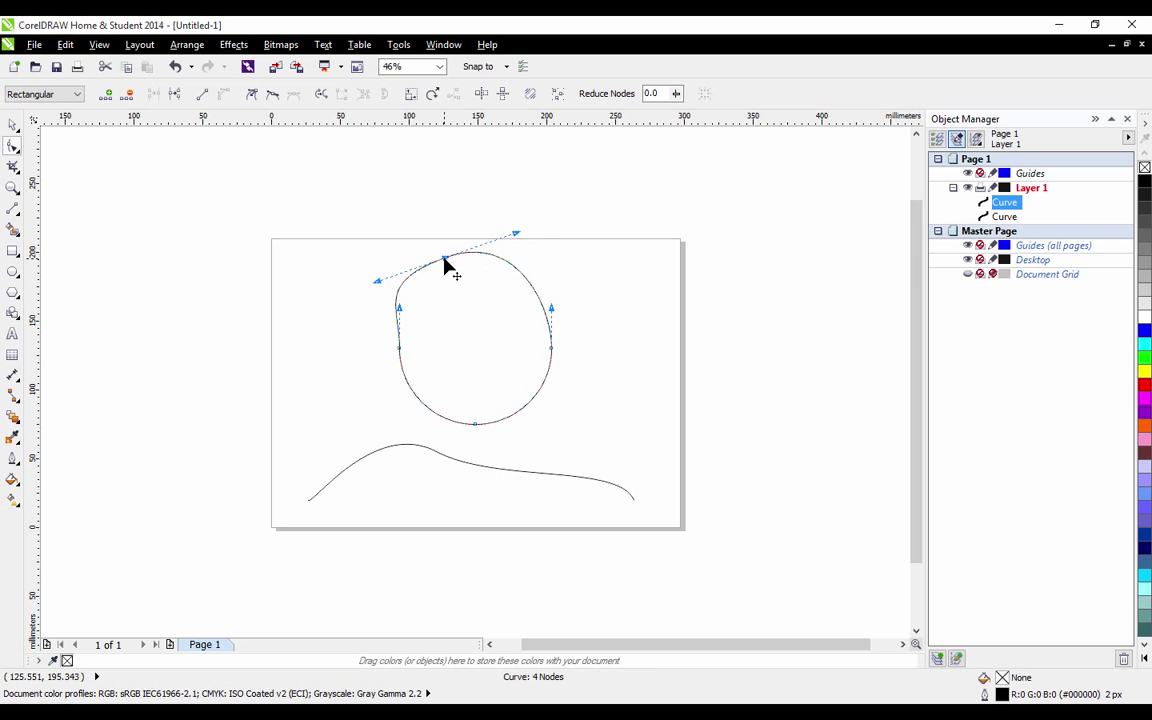
key("ctrl+z")
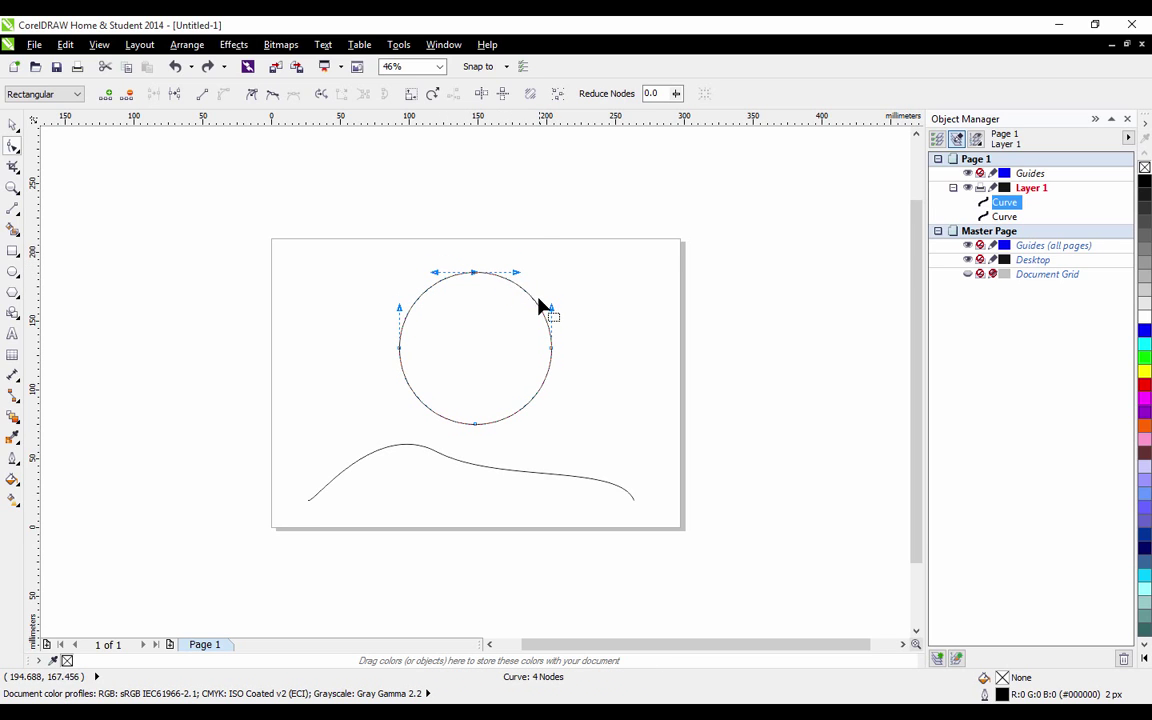
scroll(538, 305, "up", 1)
Delete the circle's upper-right segment to open it, close the arc, then undo the closing.
left_click(520, 298)
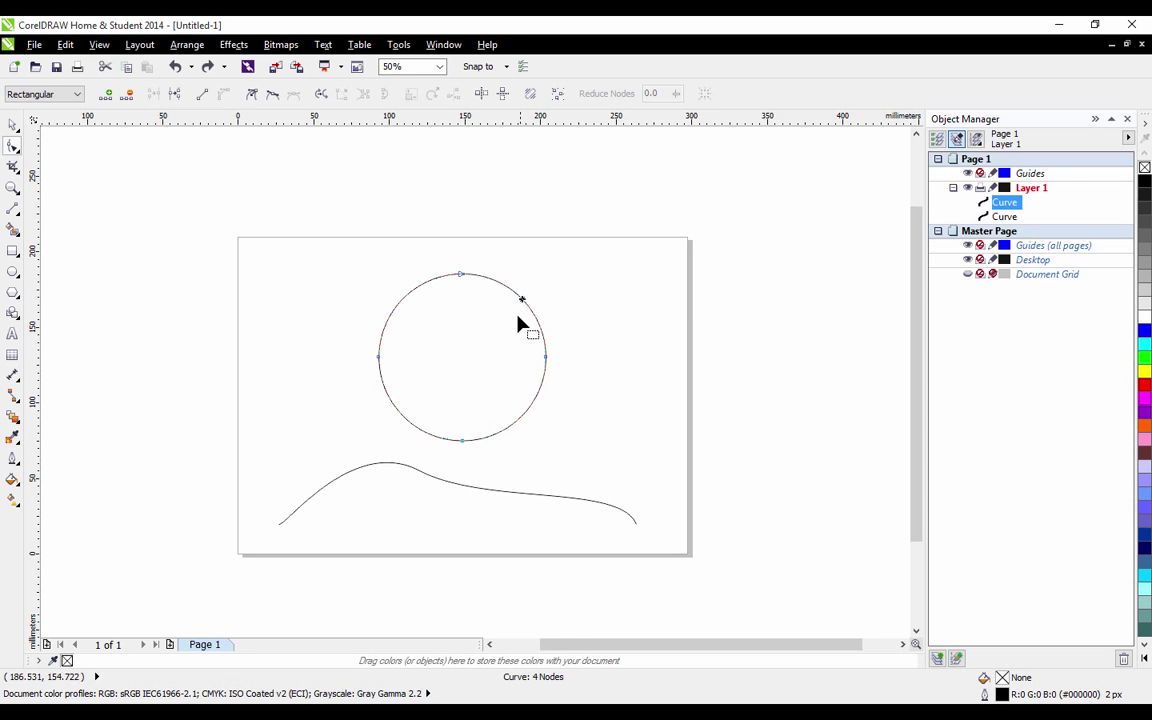
key("Delete")
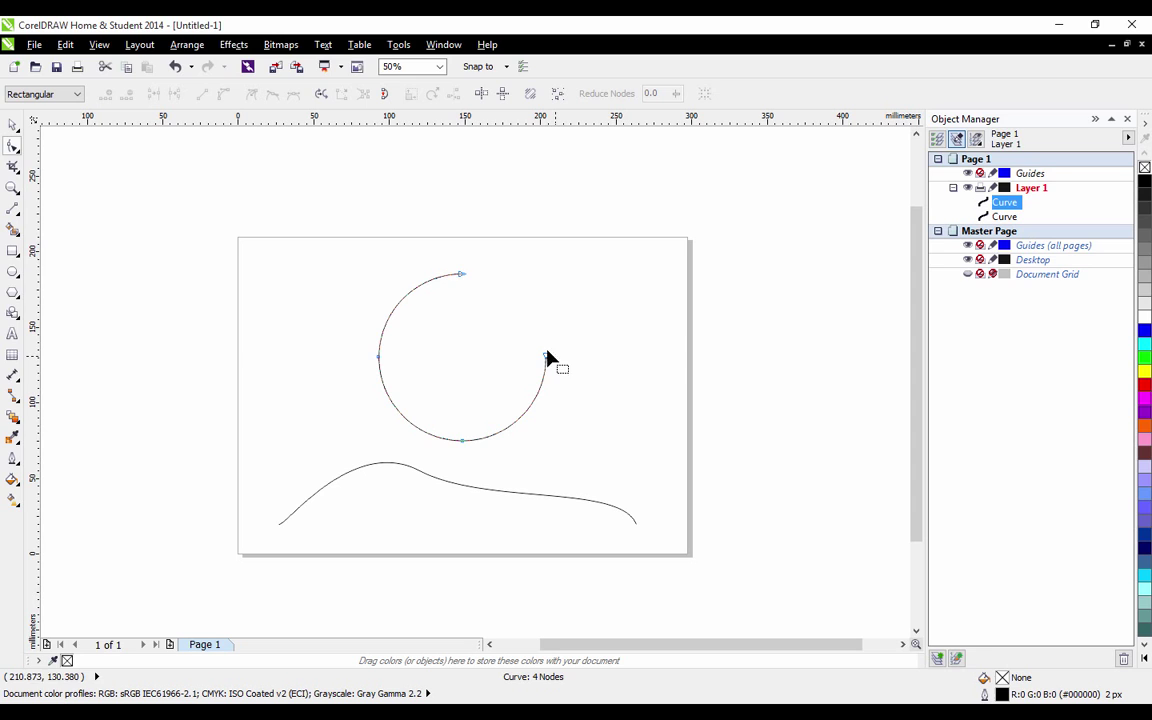
left_click(384, 97)
left_click(384, 97)
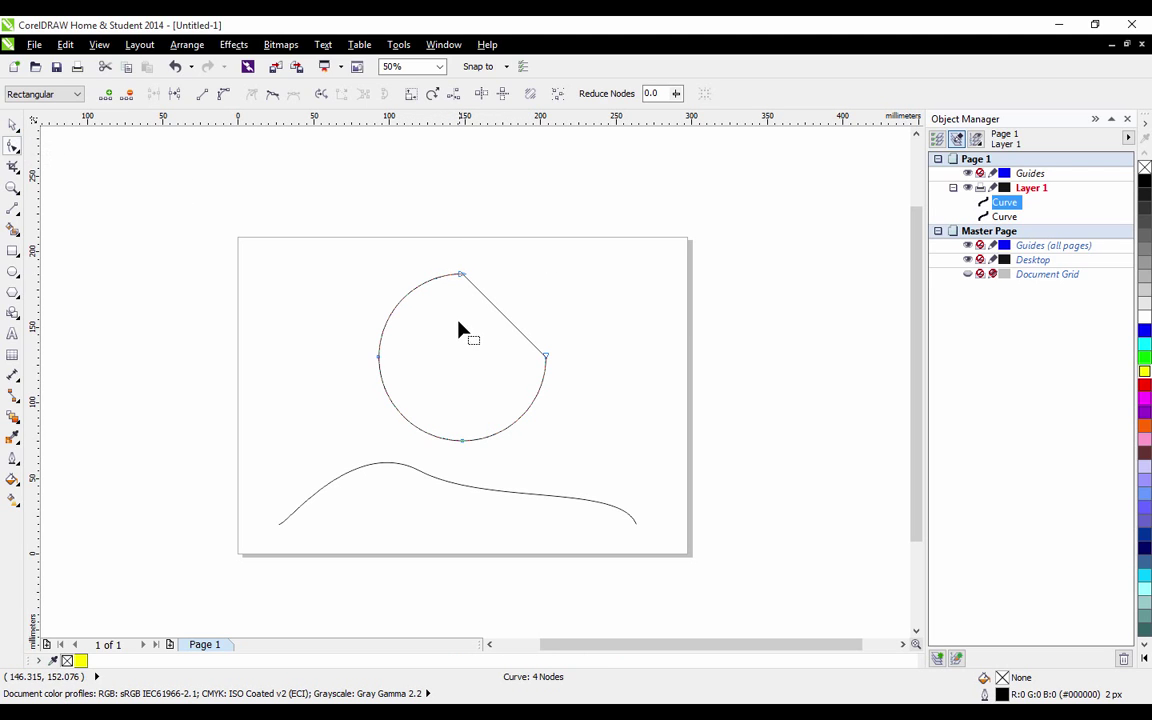
key("ctrl+z")
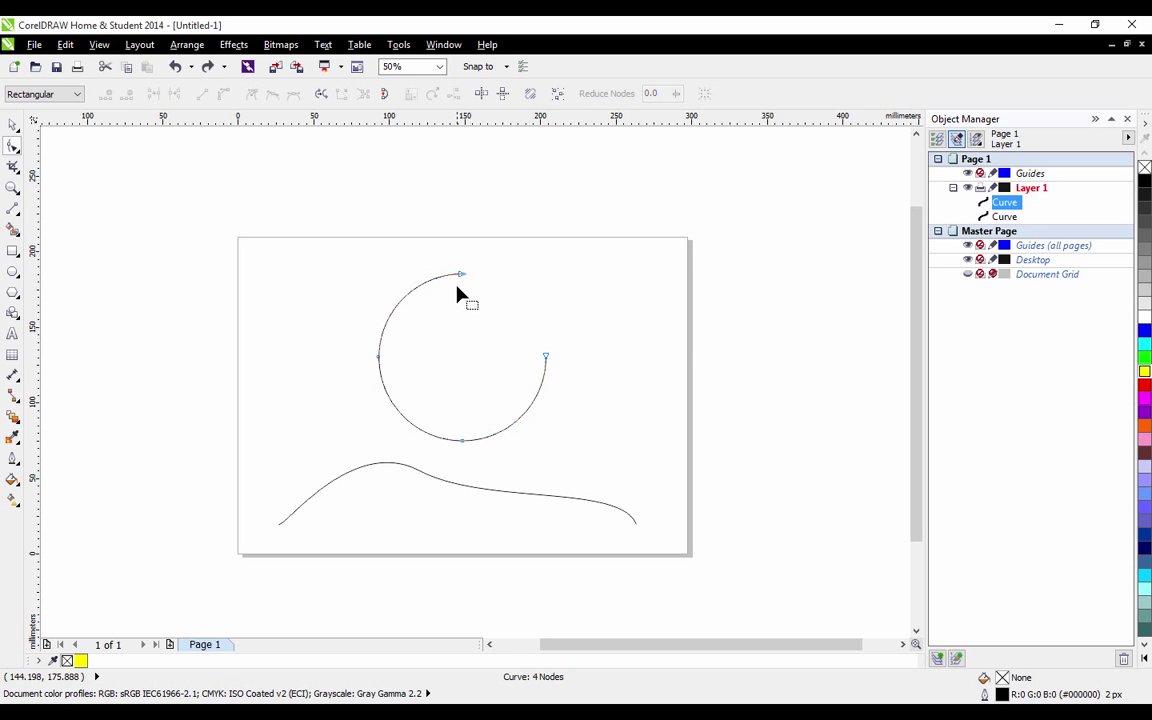
Join the arc's ends, reshape it and fill it cyan, then undo those changes.
left_click_drag(463, 280, 548, 362)
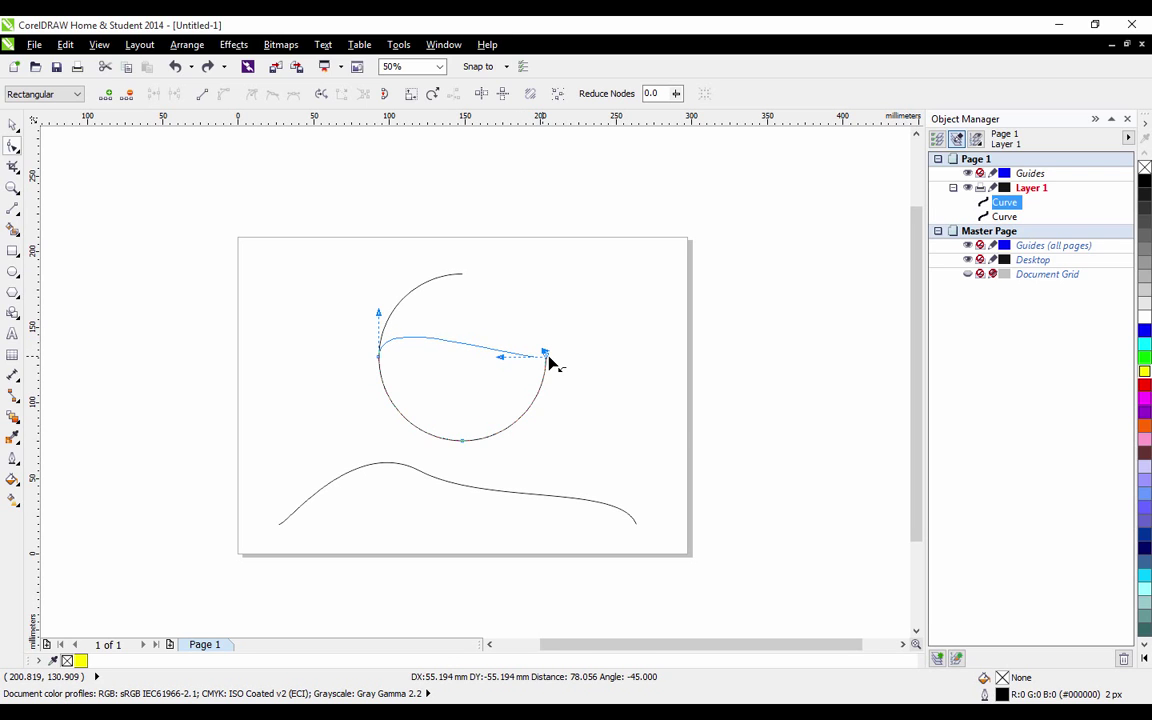
left_click_drag(549, 362, 548, 369)
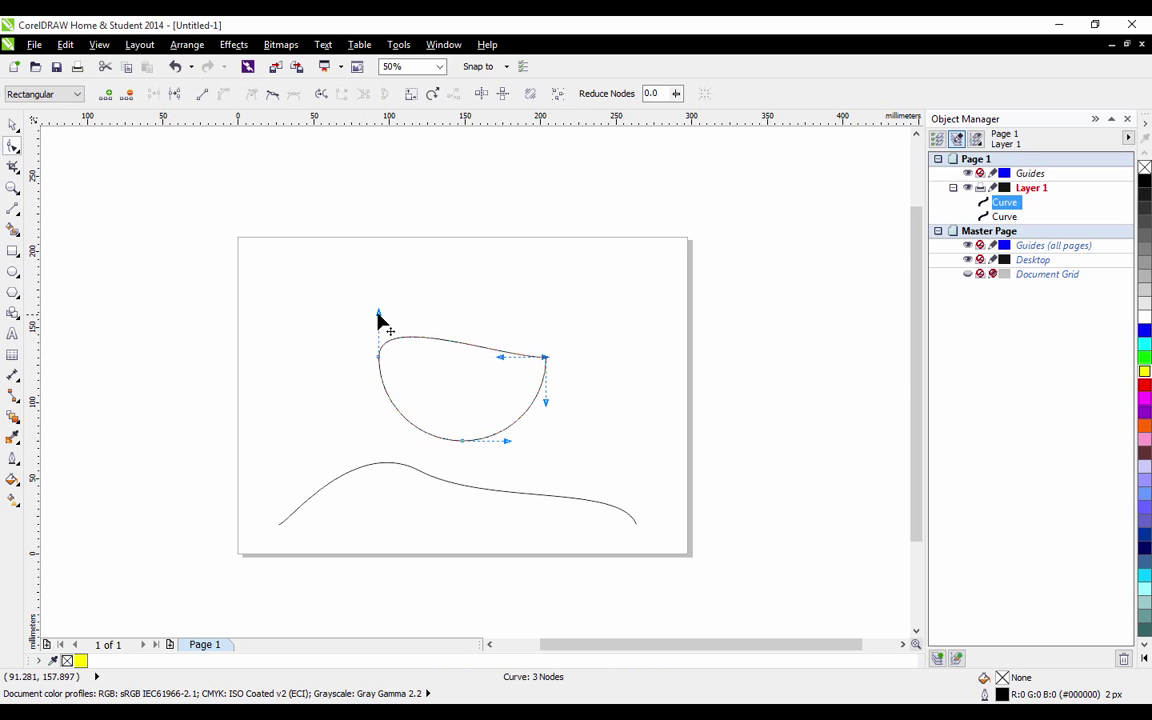
left_click_drag(378, 314, 430, 343)
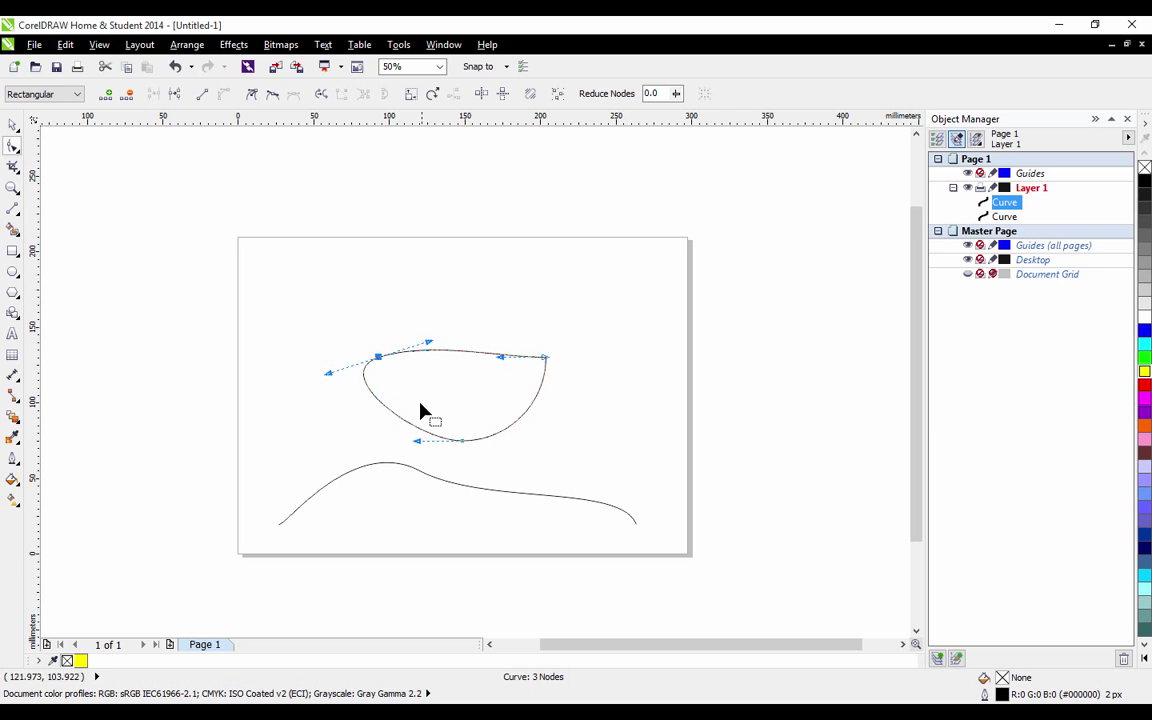
left_click(1145, 344)
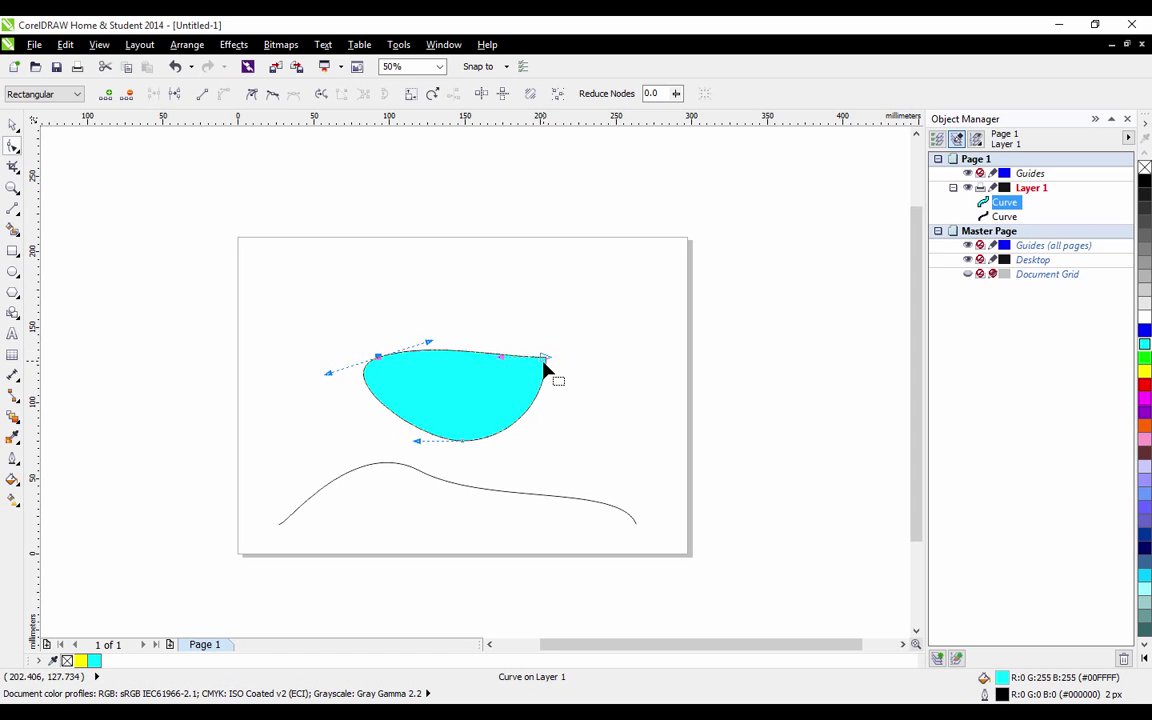
key("ctrl+z")
key("ctrl+z")
key("ctrl+z")
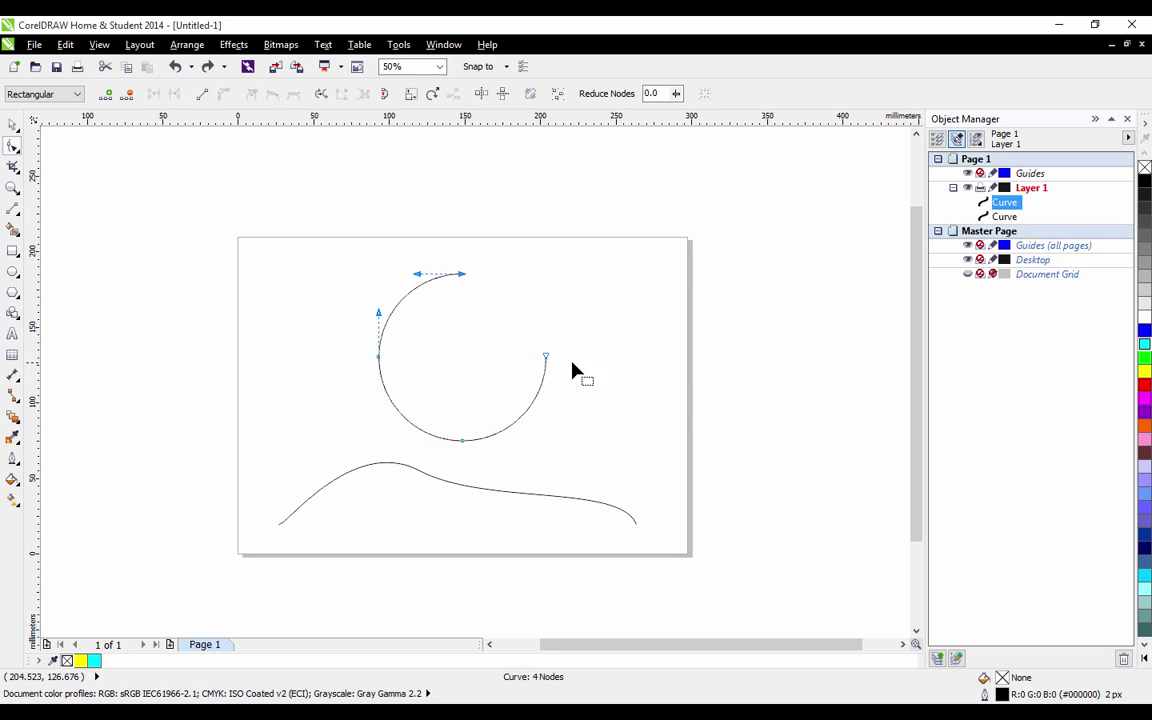
left_click(1145, 345)
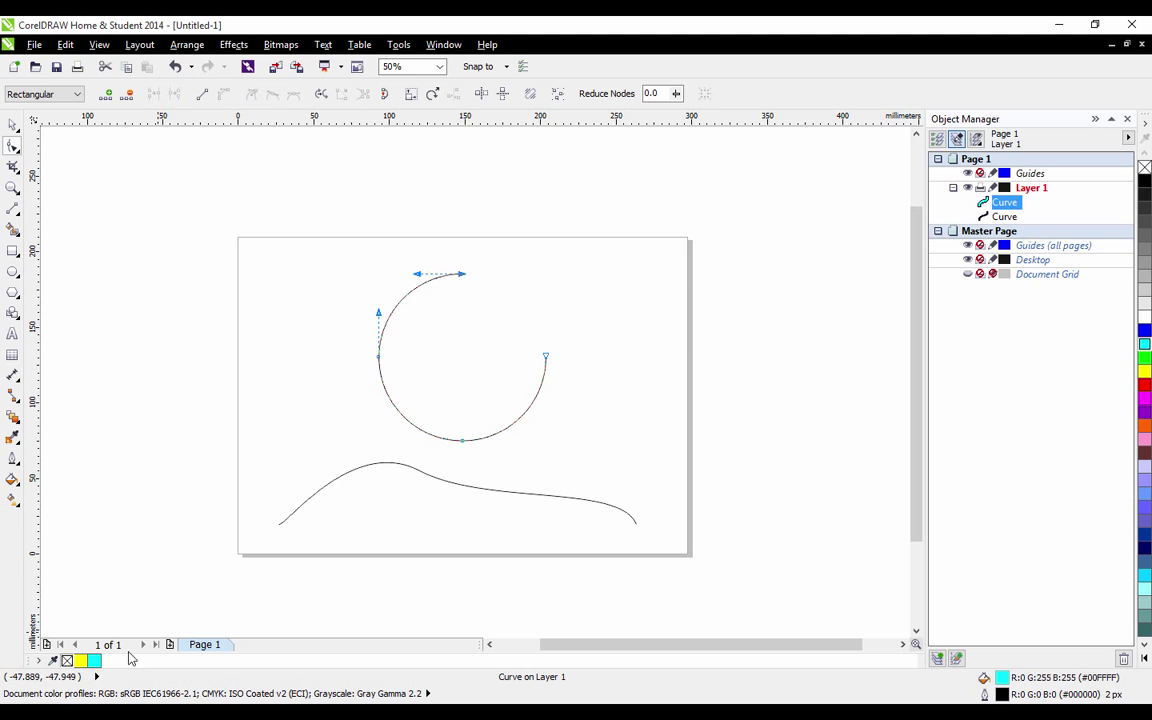
key("ctrl+z")
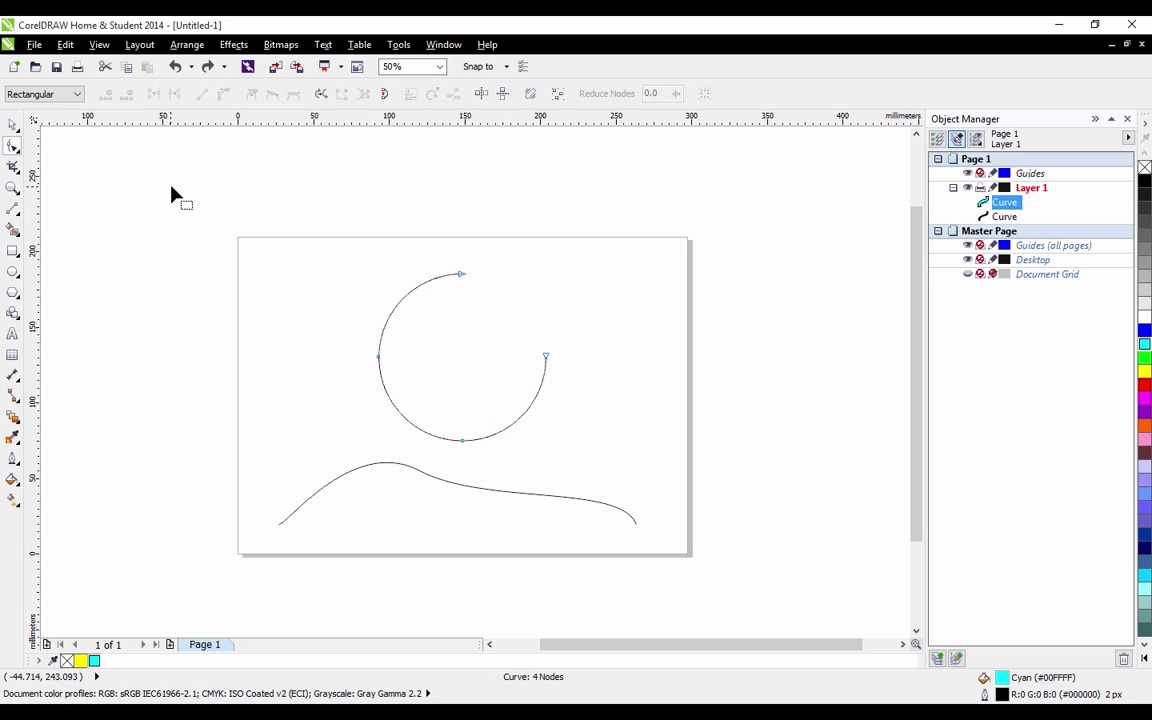
Delete the leftover arc and type 'Hello Youtube' on the page.
left_click(13, 123)
key("Delete")
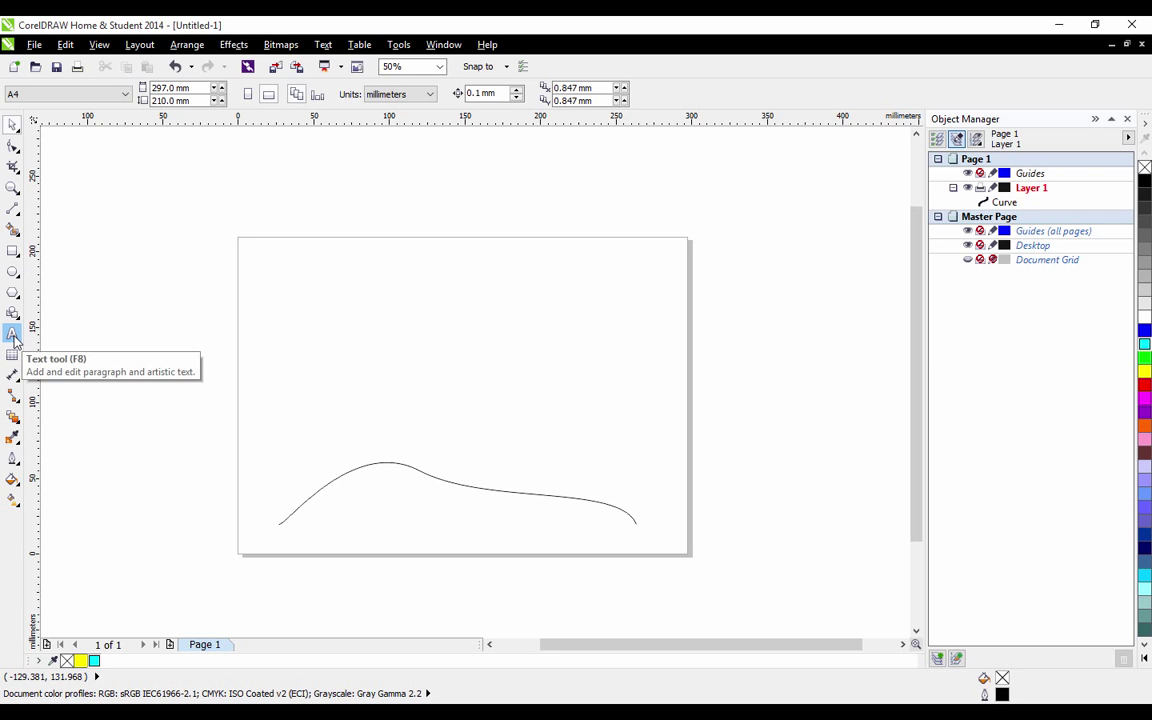
left_click(12, 334)
left_click(367, 350)
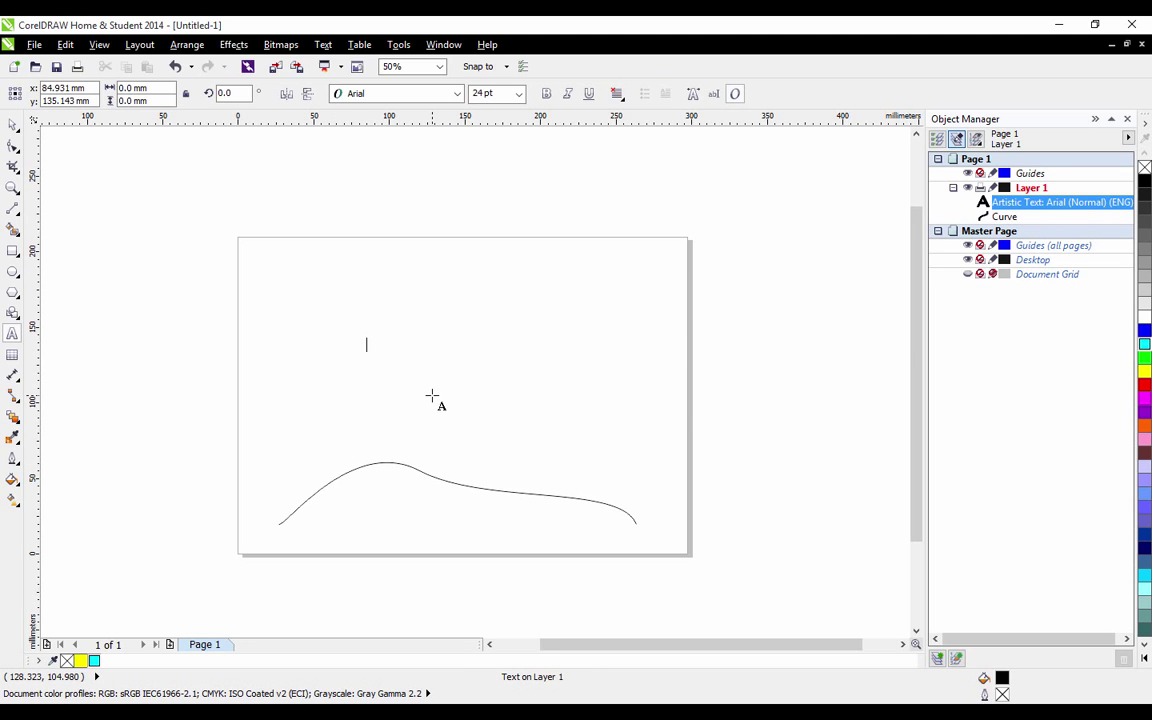
type("Hello Youtube")
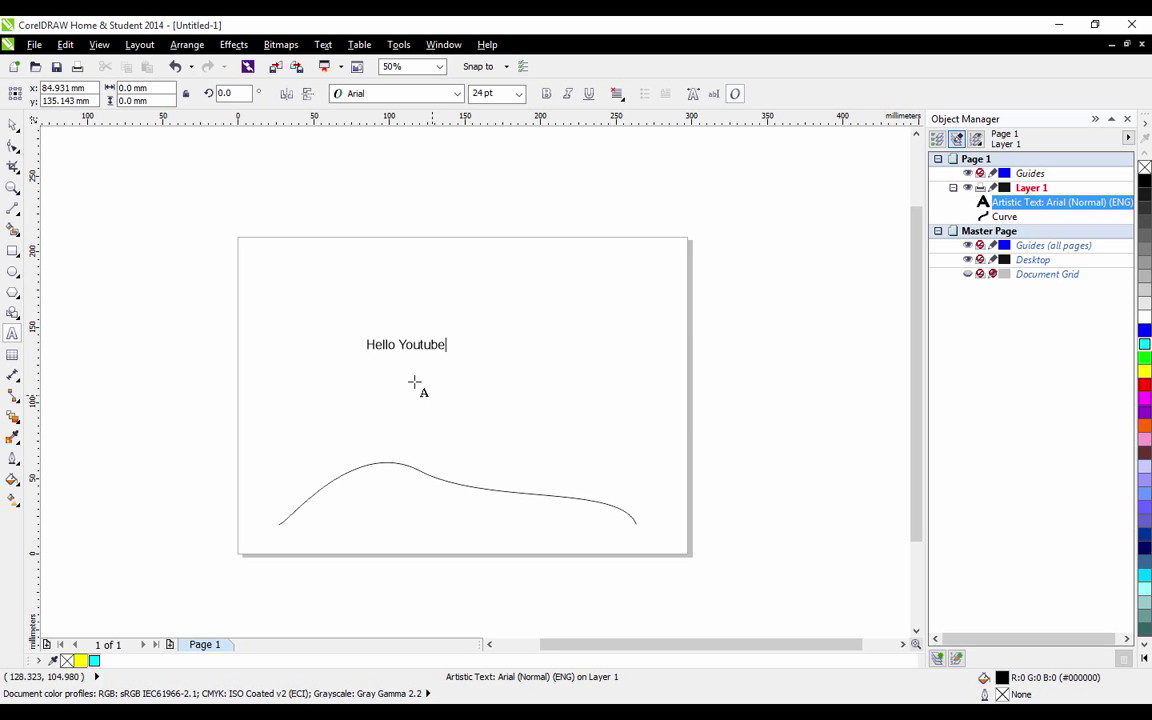
Set the Hello Youtube text to 48 pt and drag it down over the wavy curve.
left_click(12, 124)
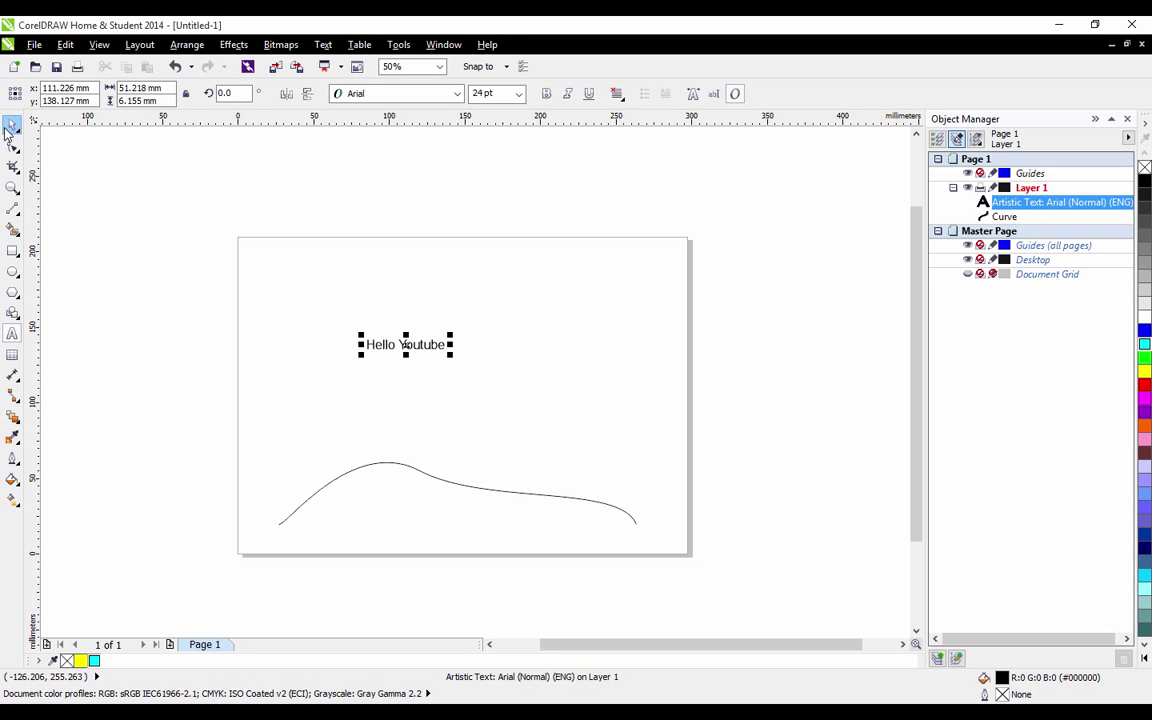
left_click(518, 93)
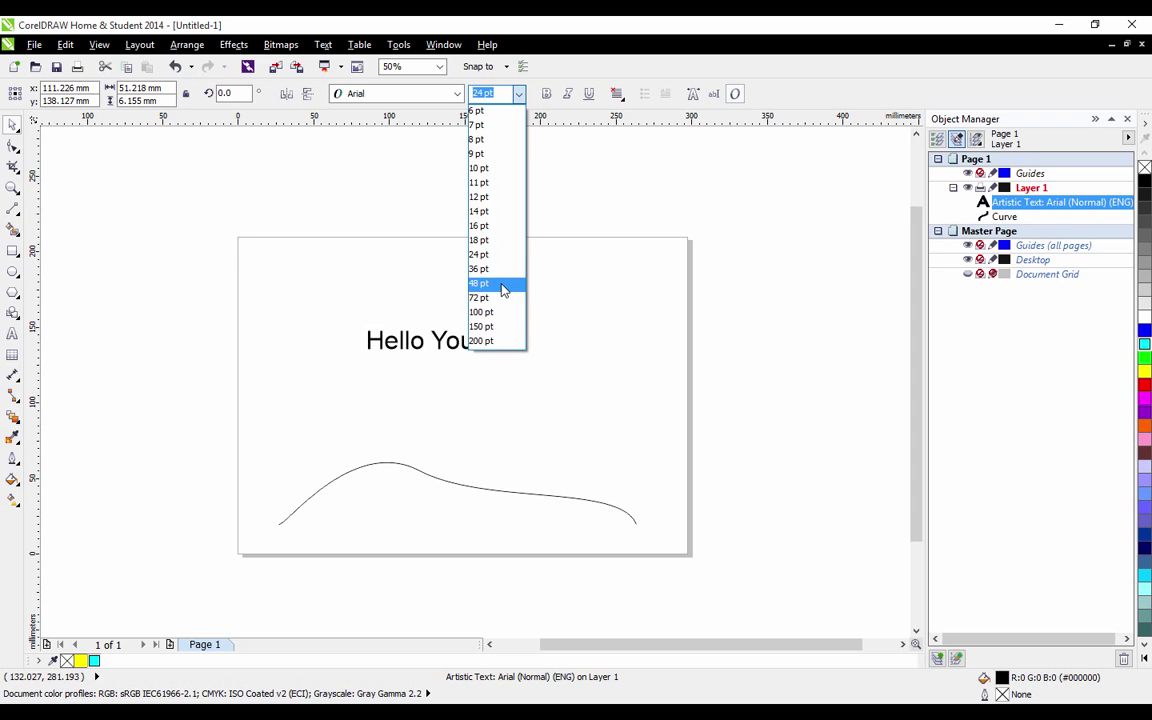
left_click(503, 286)
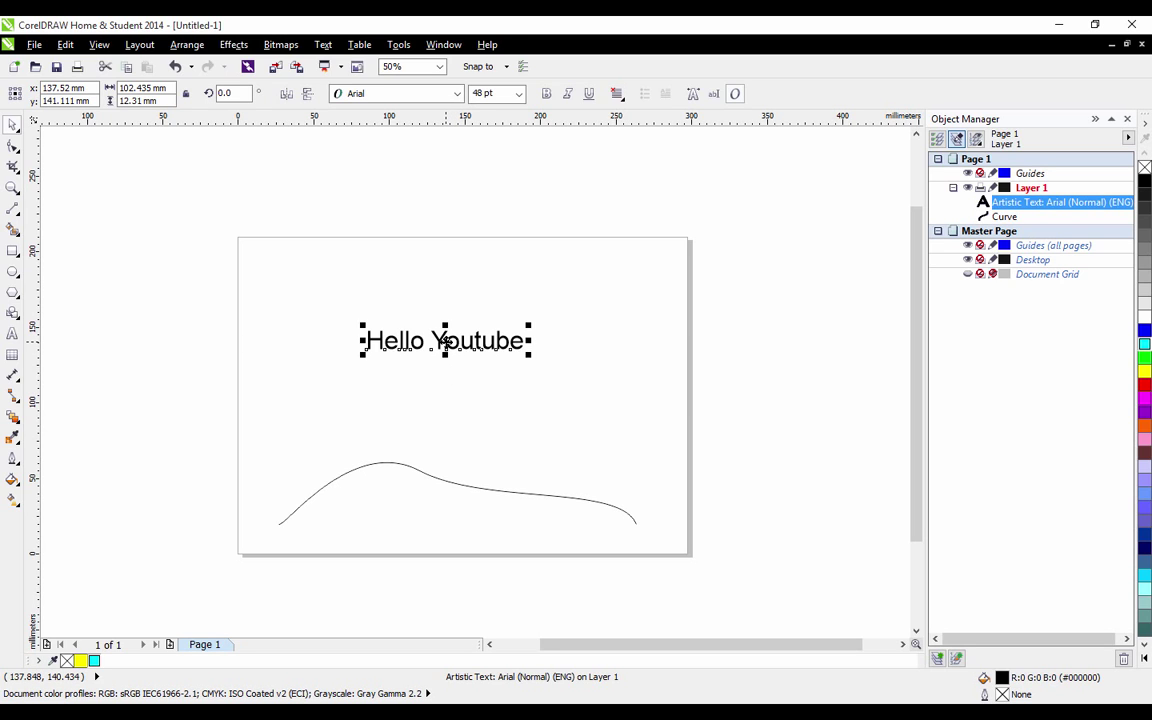
left_click_drag(445, 342, 456, 485)
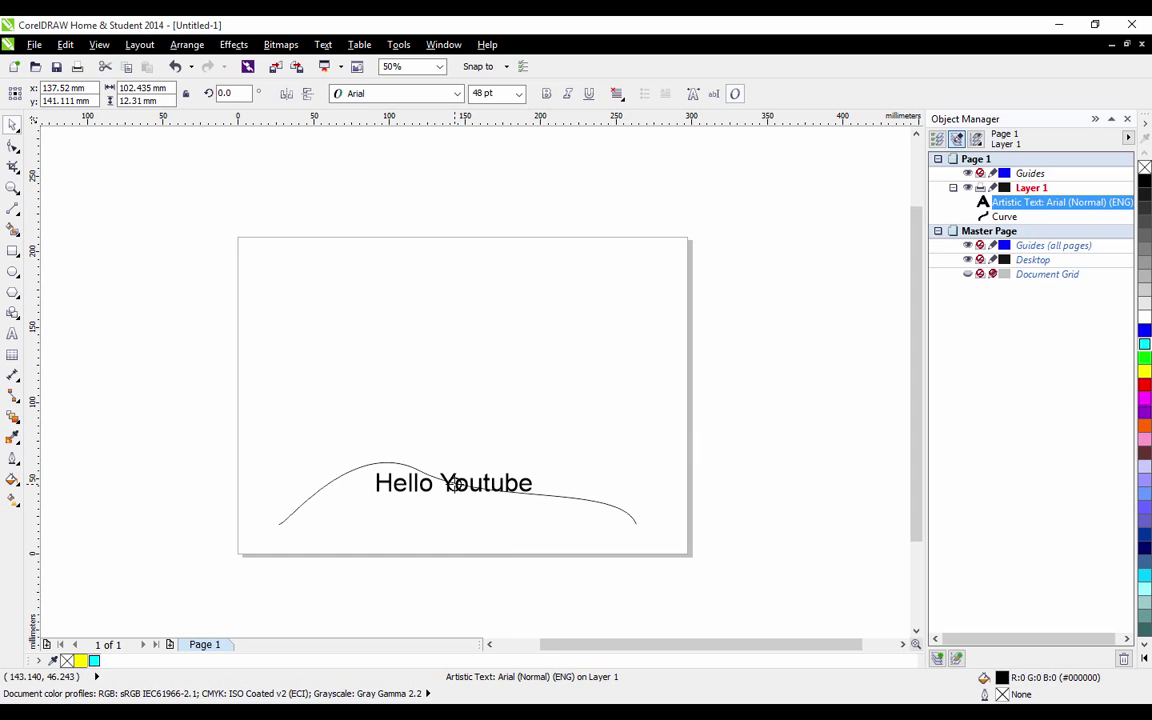
Drop the text onto the wavy curve and choose Fit Text To Path so it follows the hump.
left_click_drag(456, 485, 457, 483)
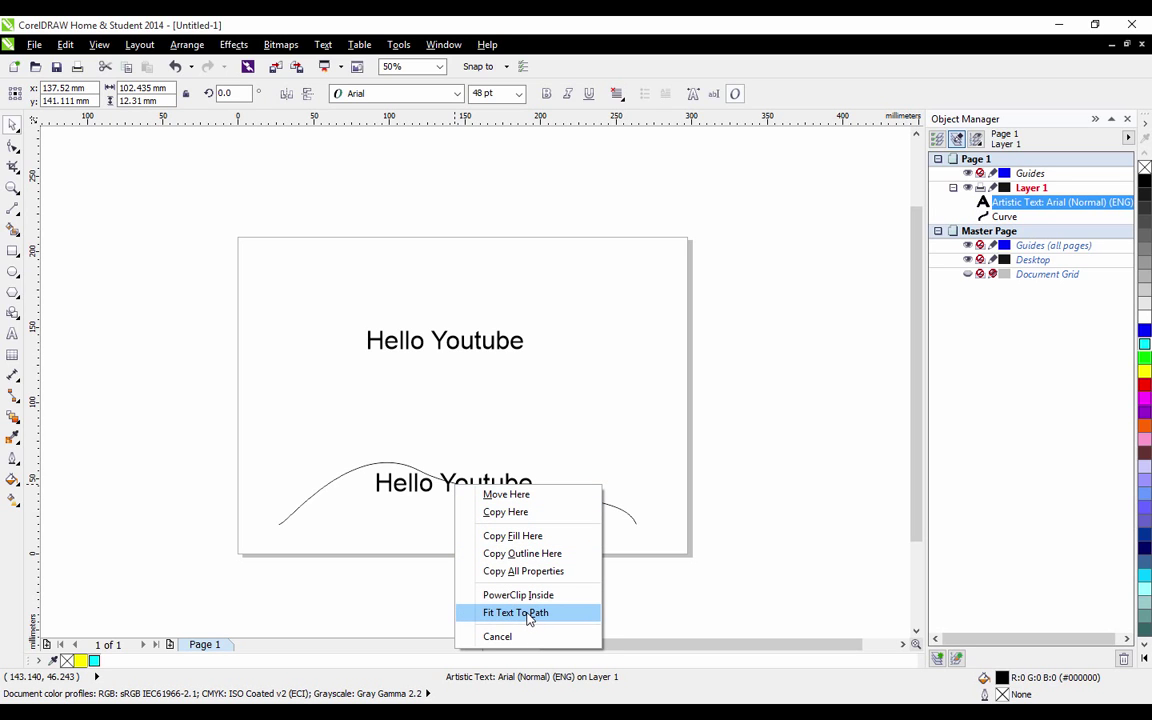
left_click(529, 614)
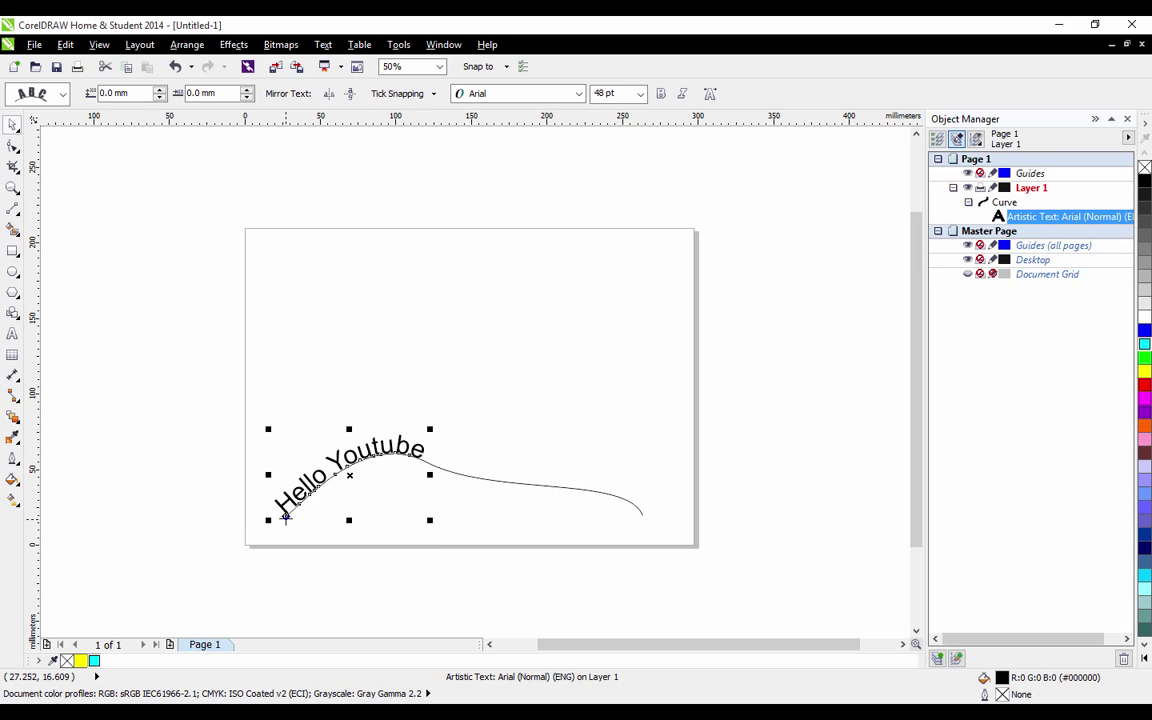
Drag Hello Youtube along the curve to a 90.217 mm offset, just past the hump's peak.
left_click(285, 516)
left_click_drag(258, 466, 457, 465)
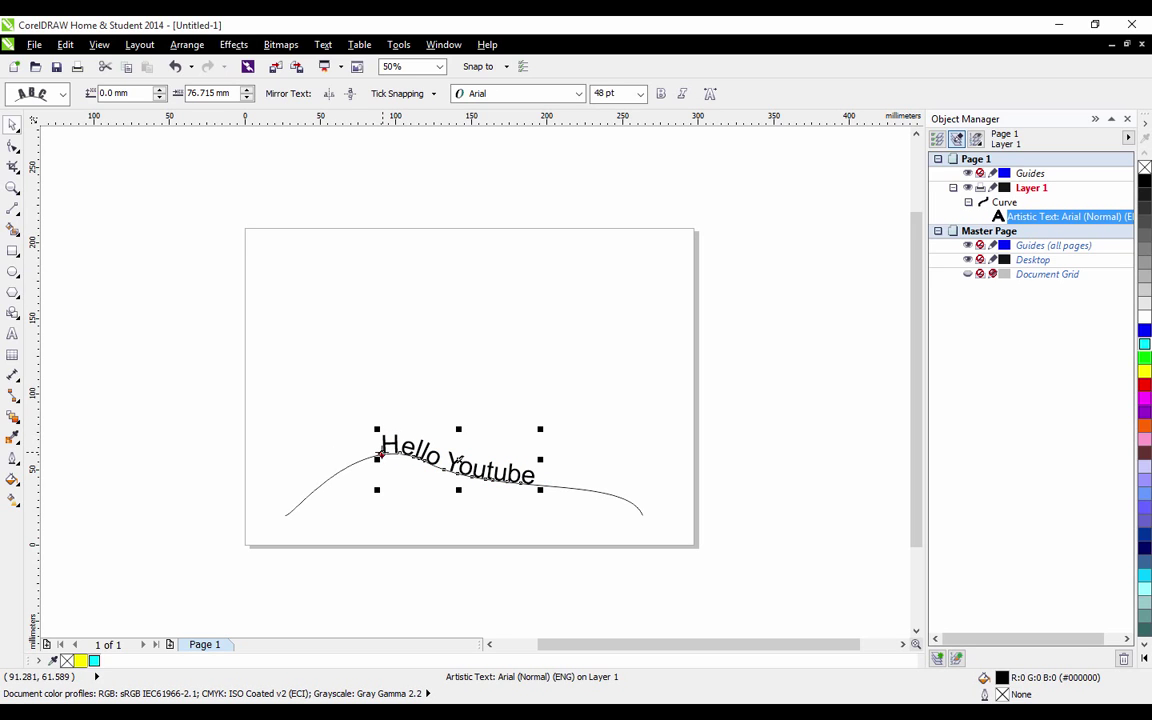
left_click_drag(381, 456, 410, 461)
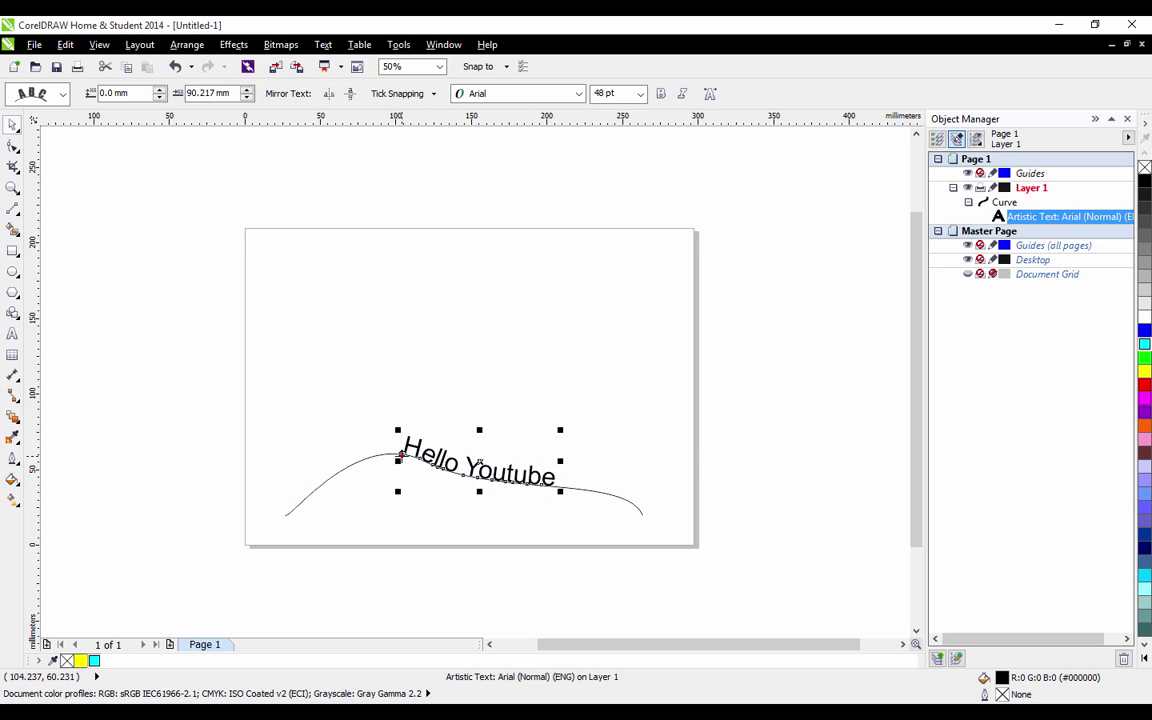
Draw a circle above the curved text and type 'Hello World' on the page's left.
left_click(12, 271)
mouse_move(381, 244)
left_mouse_down()
mouse_move(537, 385)
mouse_move(546, 408)
left_mouse_up()
key("space")
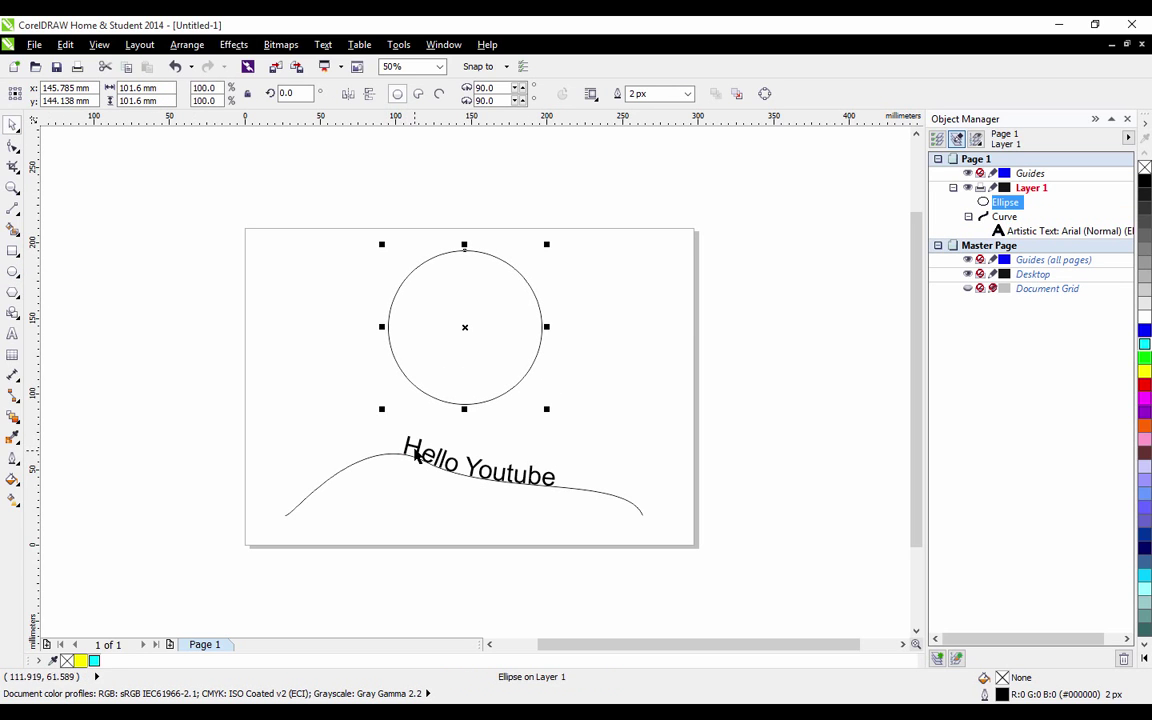
left_click(418, 456)
left_click(12, 333)
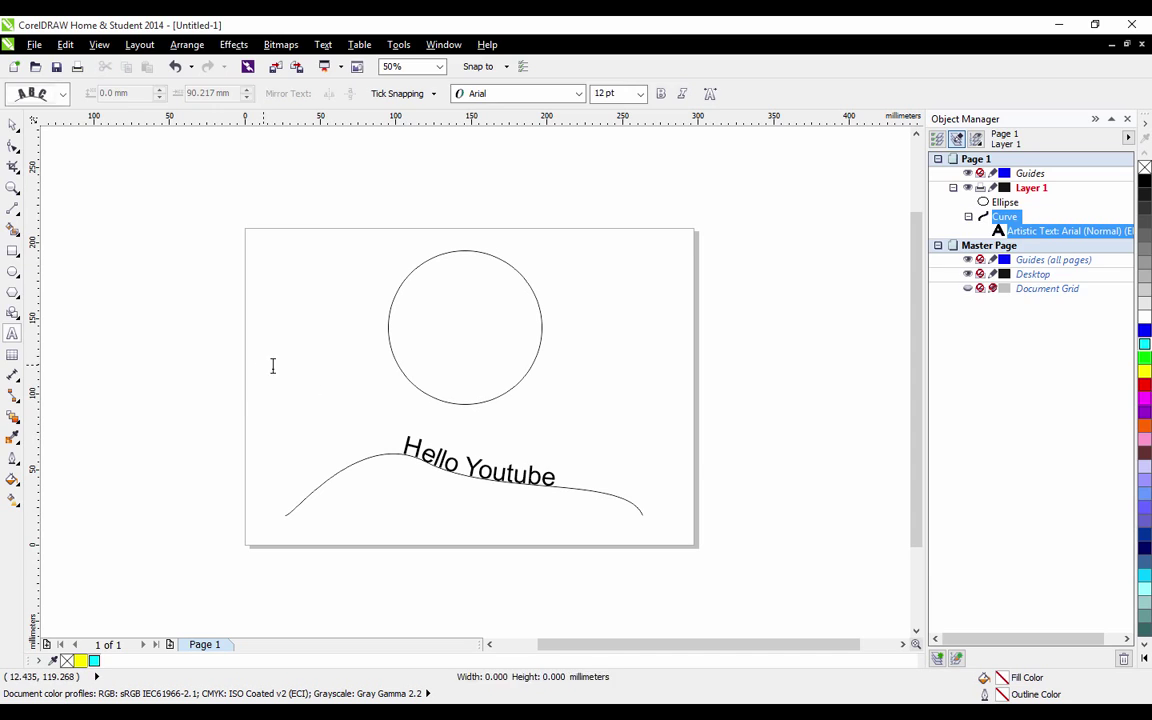
left_click(265, 363)
type("Hello World")
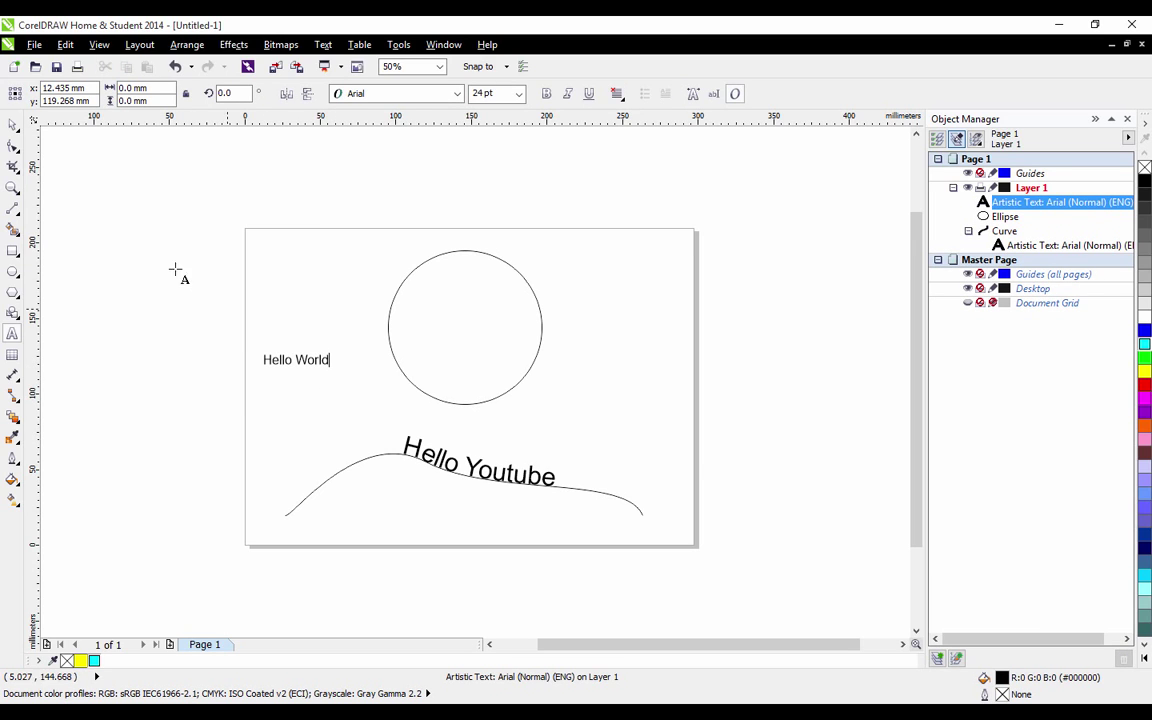
key("ctrl+space")
Set Hello World to 48 pt, fit it to the circle, and slide it to a −20 mm offset.
left_click(518, 93)
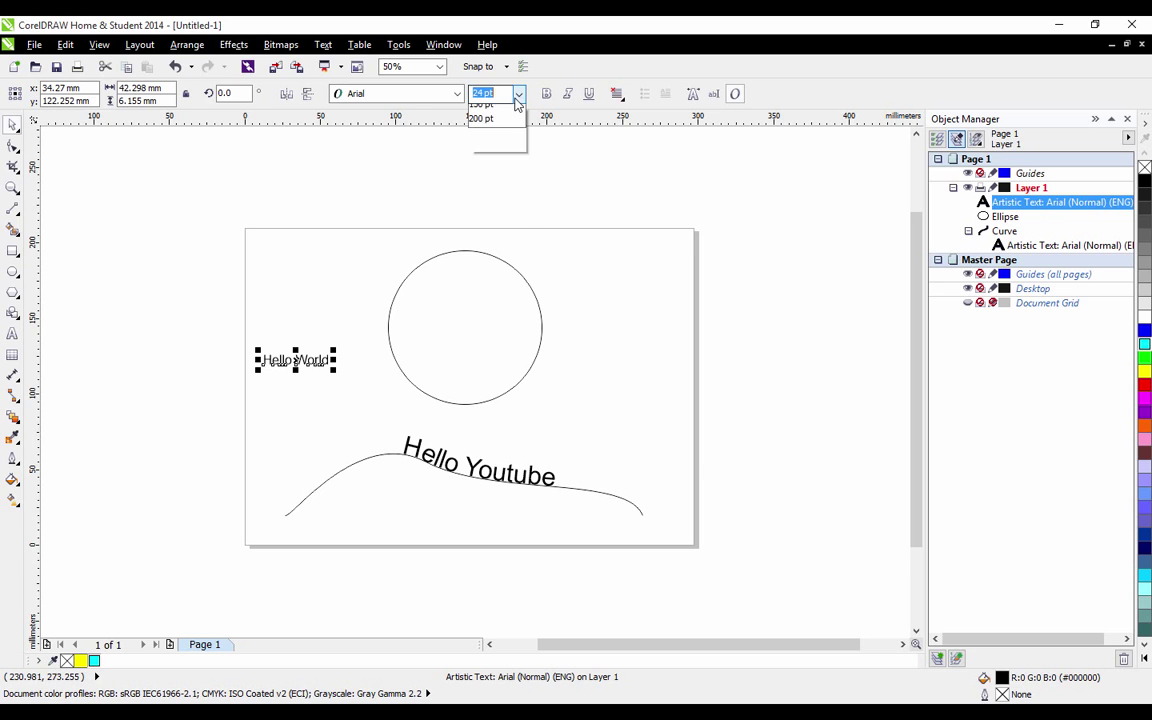
left_click(482, 284)
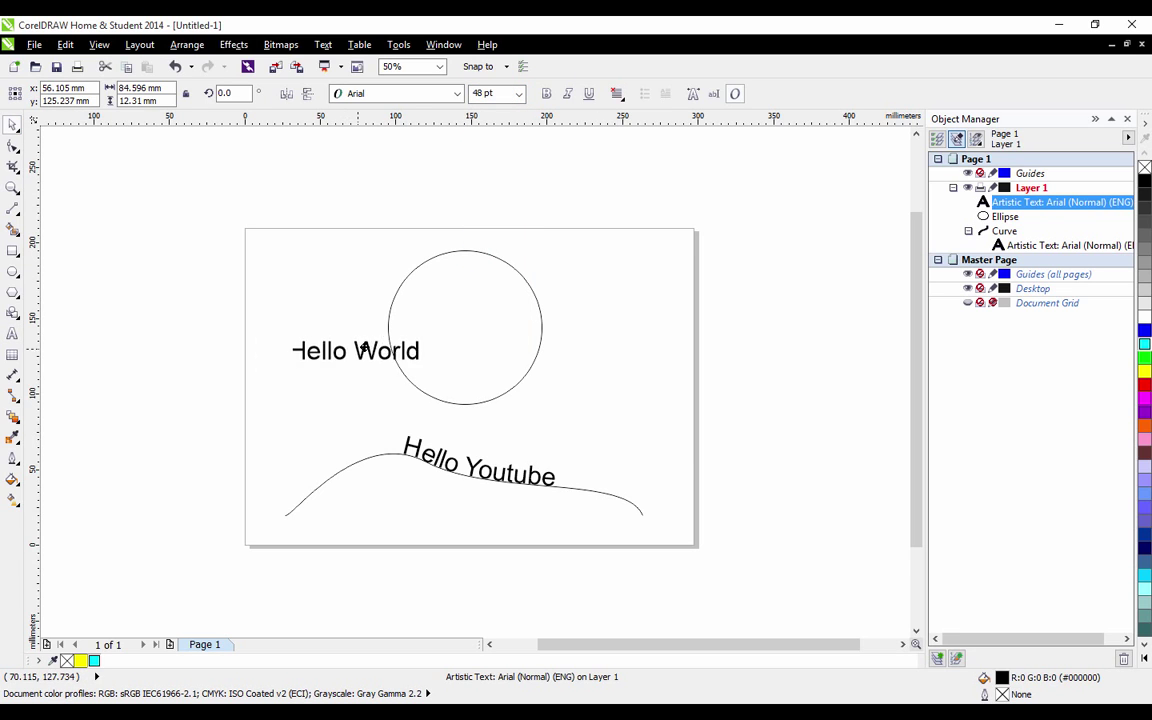
left_click_drag(363, 346, 478, 251)
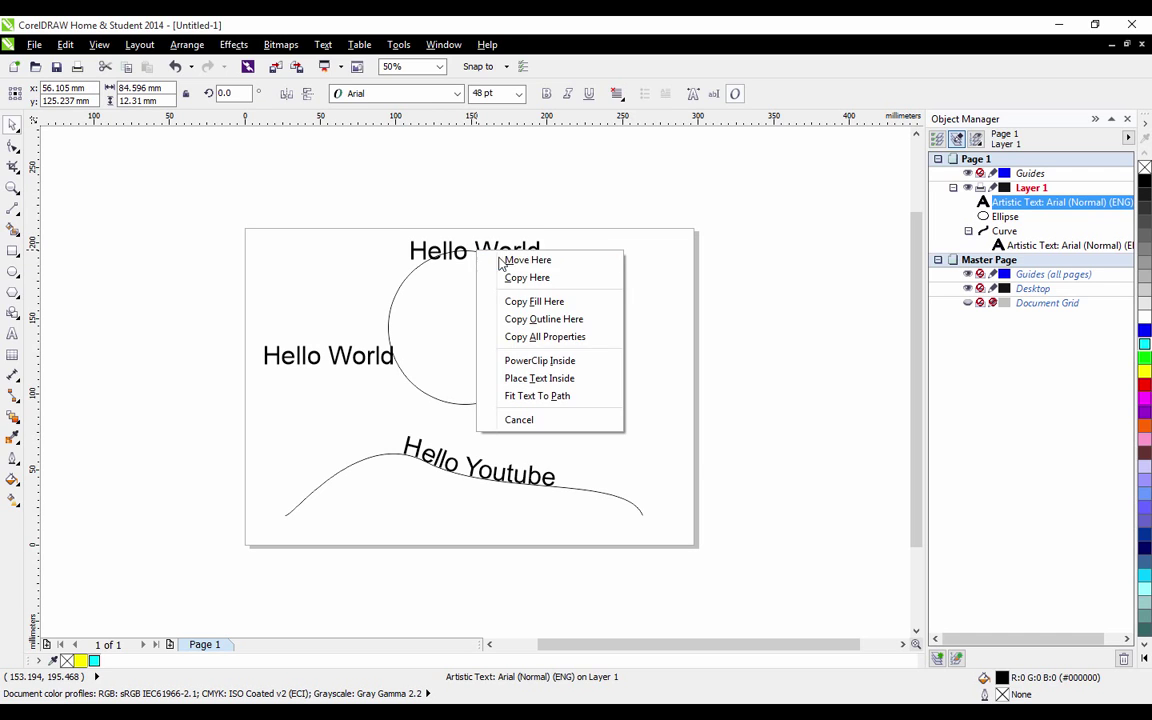
left_click(558, 396)
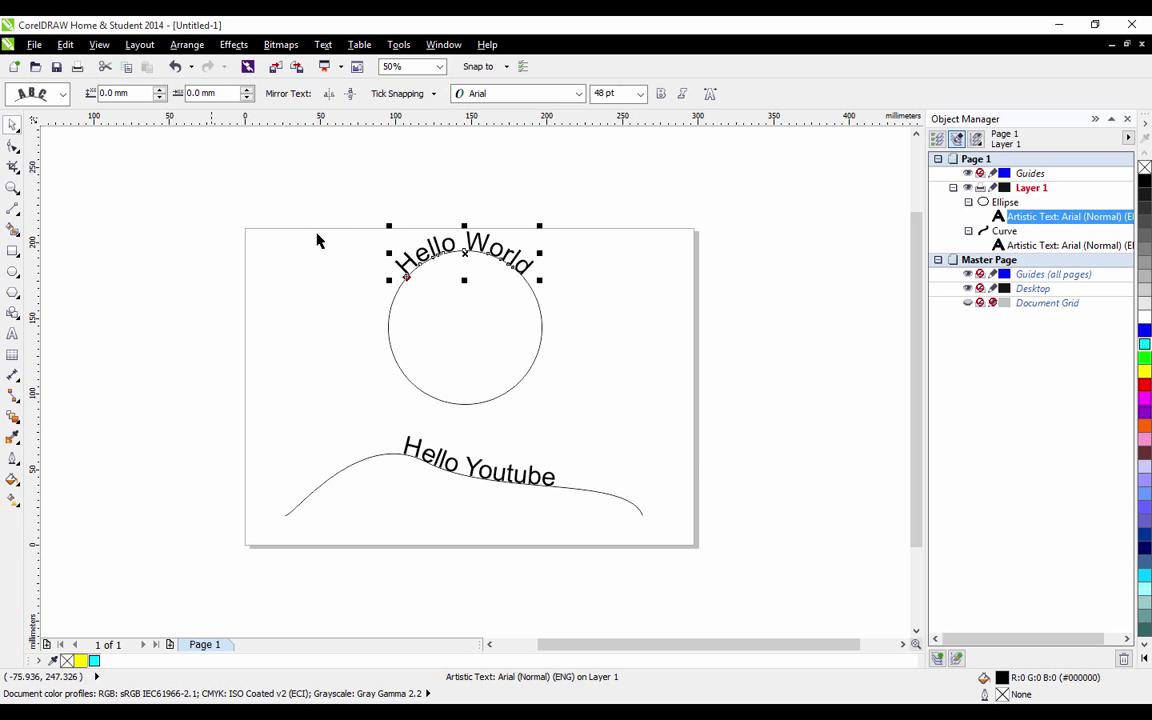
left_click_drag(406, 278, 412, 322)
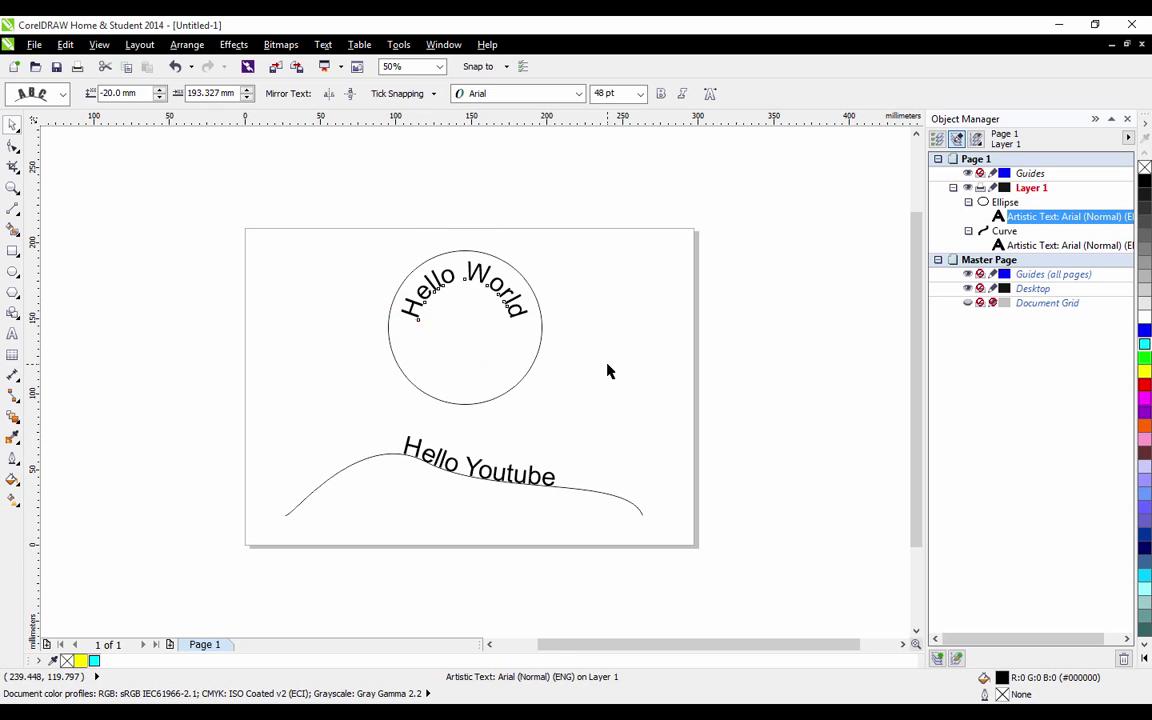
Shift Hello World back over the top of the circle.
left_click(607, 370)
left_click(410, 316)
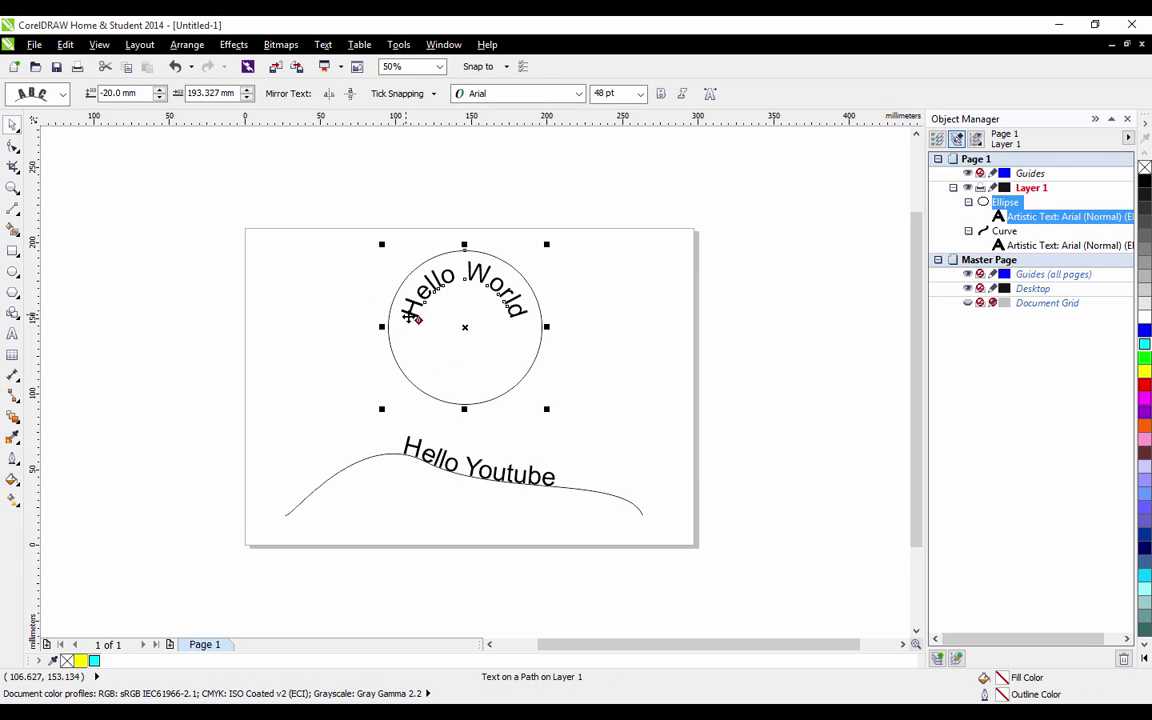
left_click_drag(418, 320, 402, 273)
left_click(343, 320)
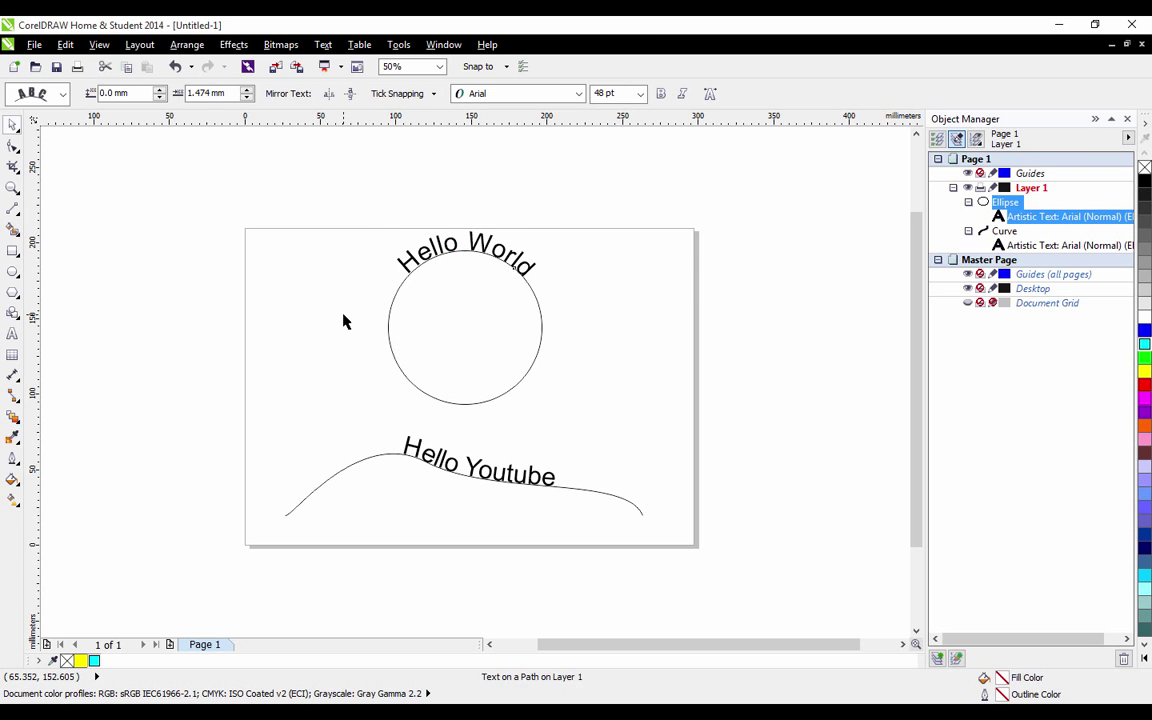
Add a 48 pt 'Hello Youtube' text and move it into the circle's centre.
left_click(13, 330)
left_click(263, 384)
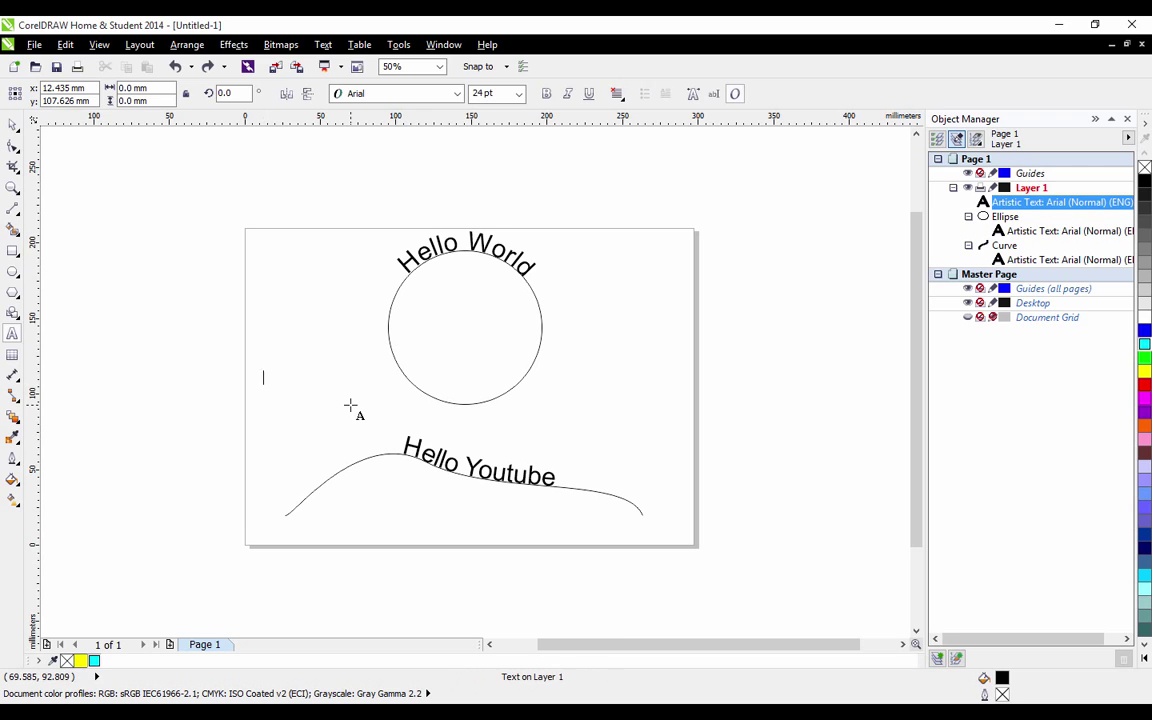
type("Hello Youtube")
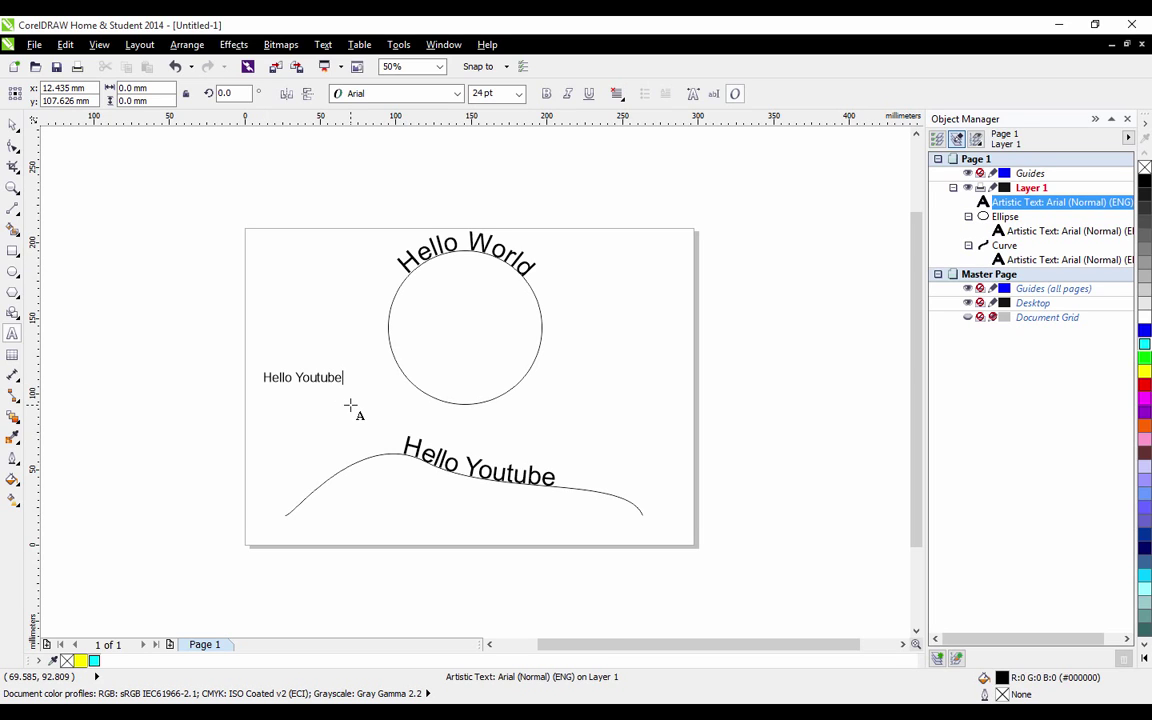
key("Escape")
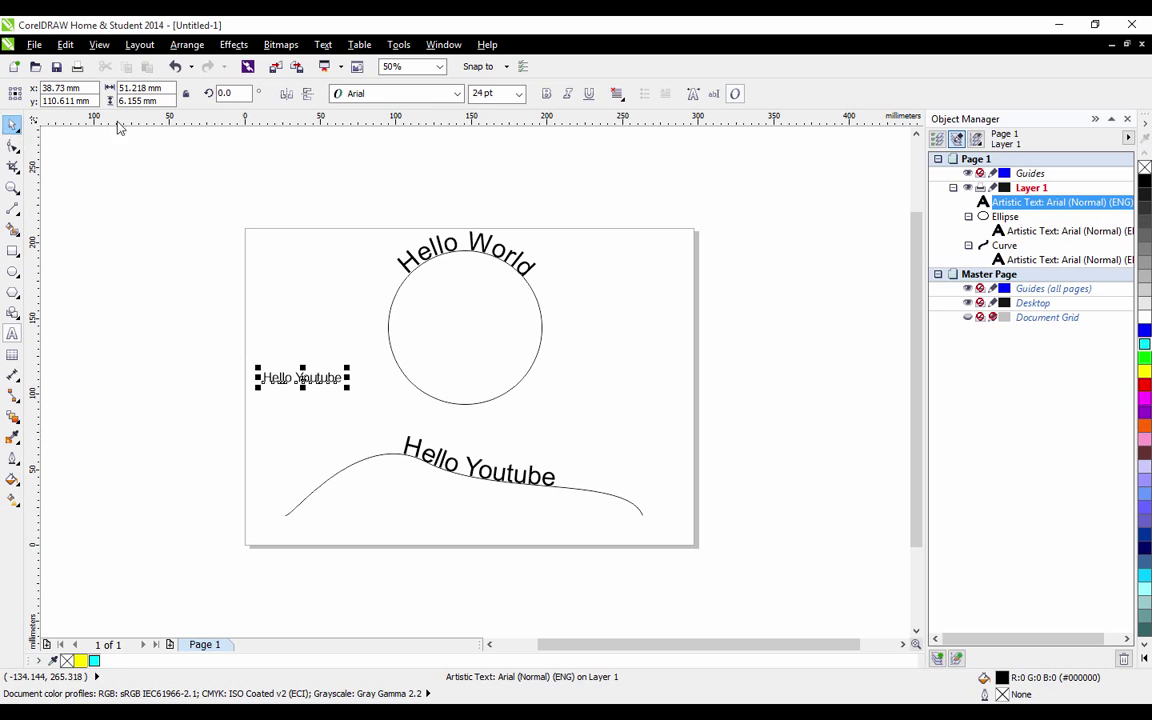
left_click(13, 124)
left_click(519, 95)
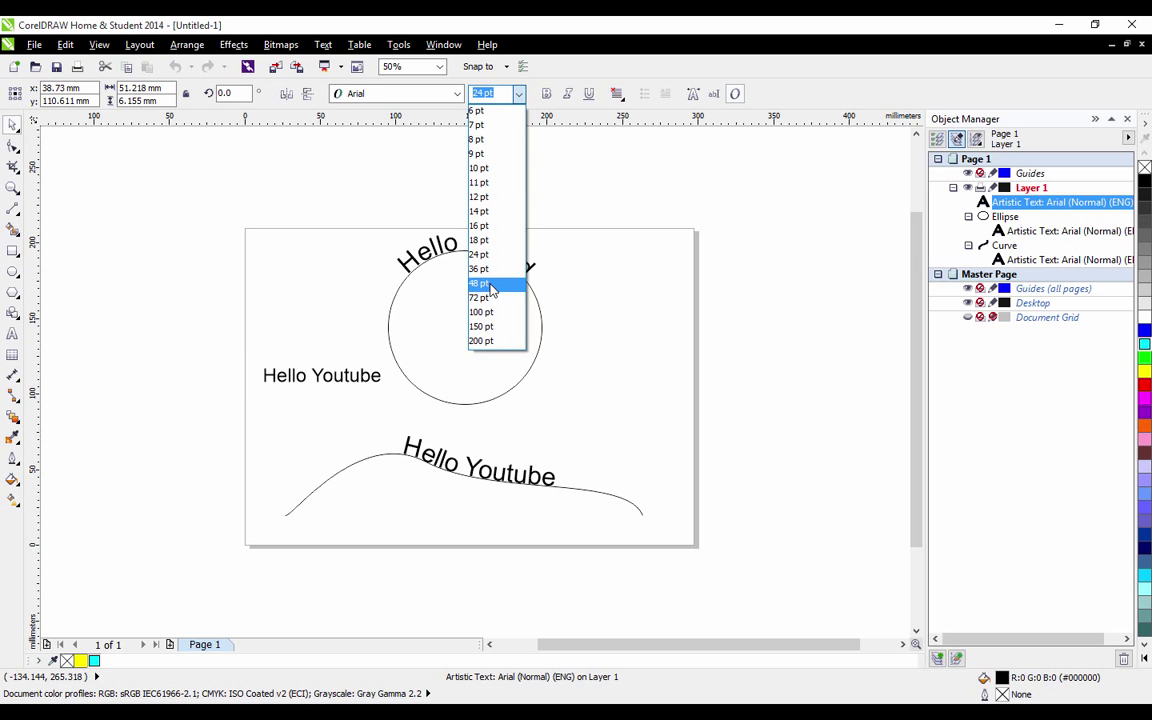
left_click(455, 265)
left_click_drag(337, 377, 460, 359)
Delete the circle with Hello World, then move Hello Youtube up and enlarge it to 100 pt.
left_click(472, 262)
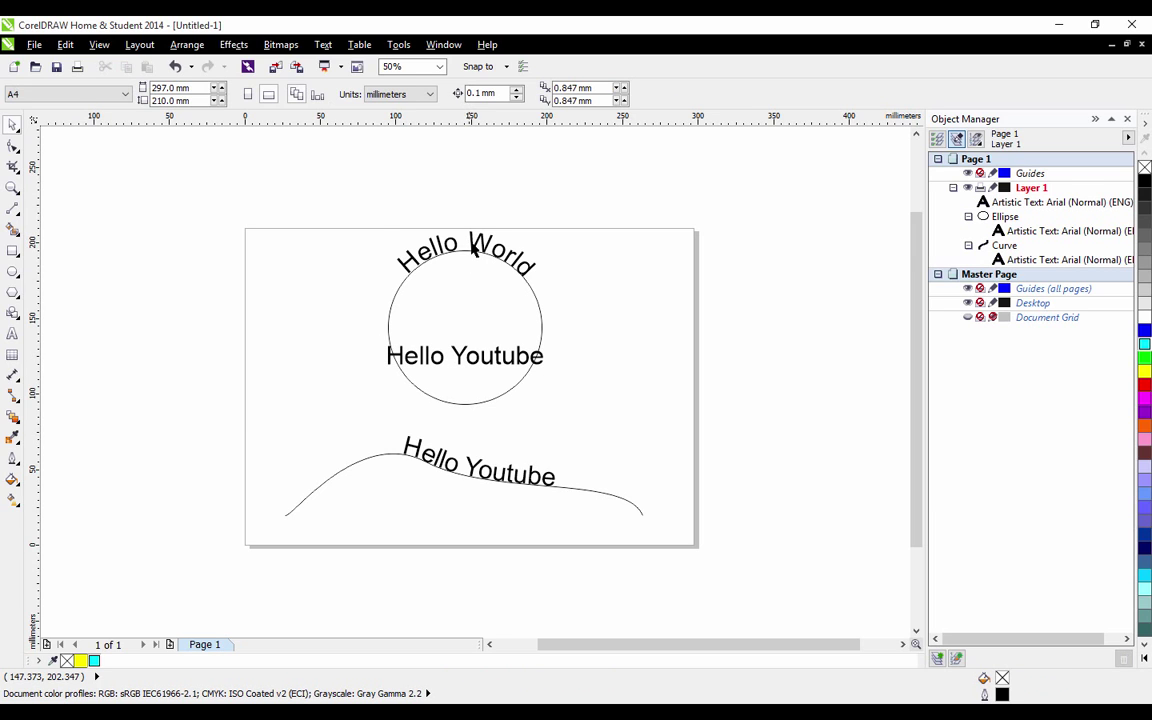
left_click(473, 250)
key("Delete")
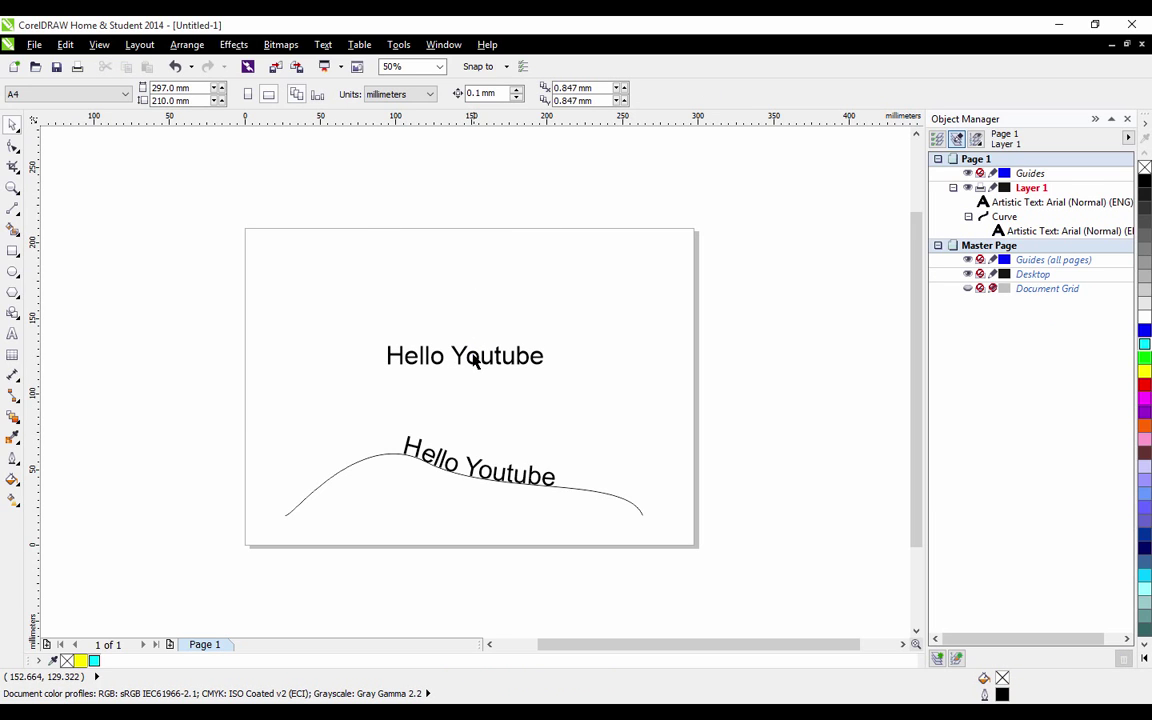
left_click_drag(476, 362, 465, 316)
left_click(519, 93)
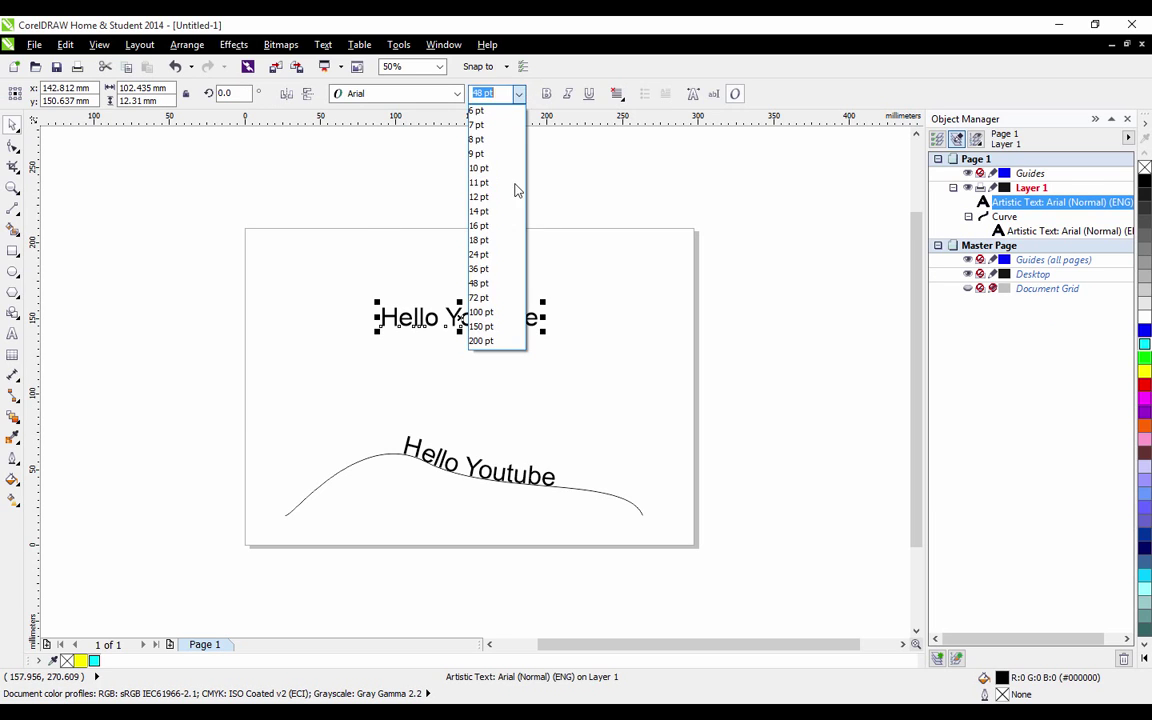
left_click(491, 315)
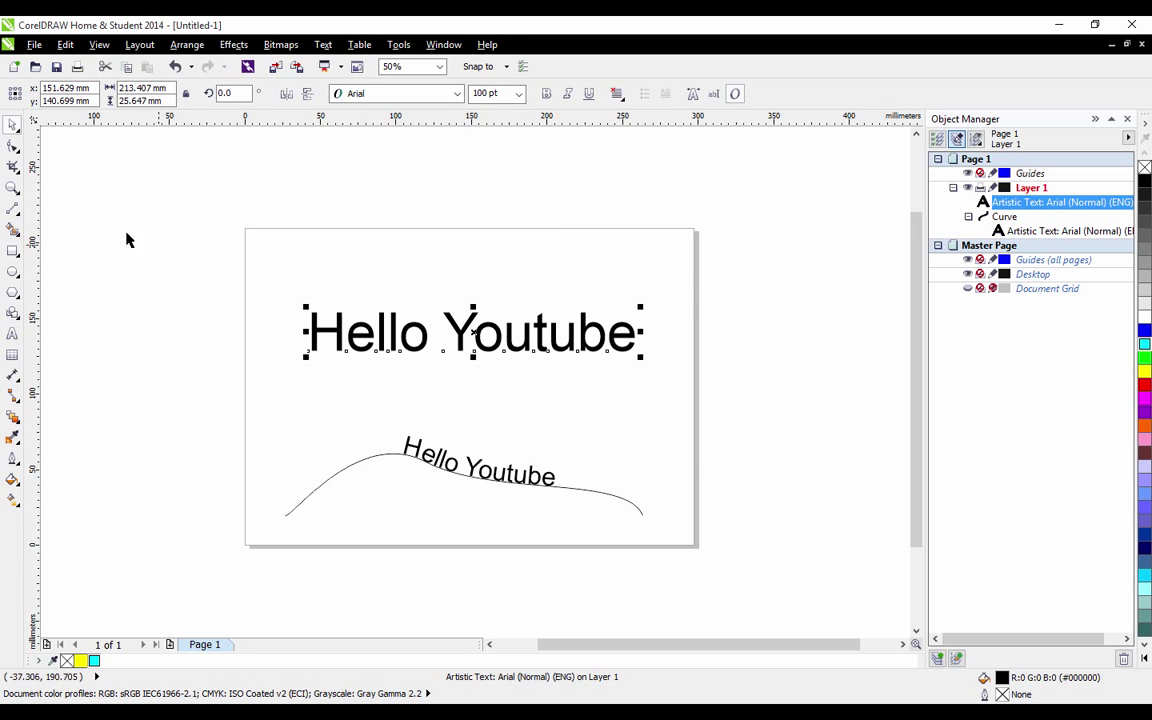
left_click(12, 145)
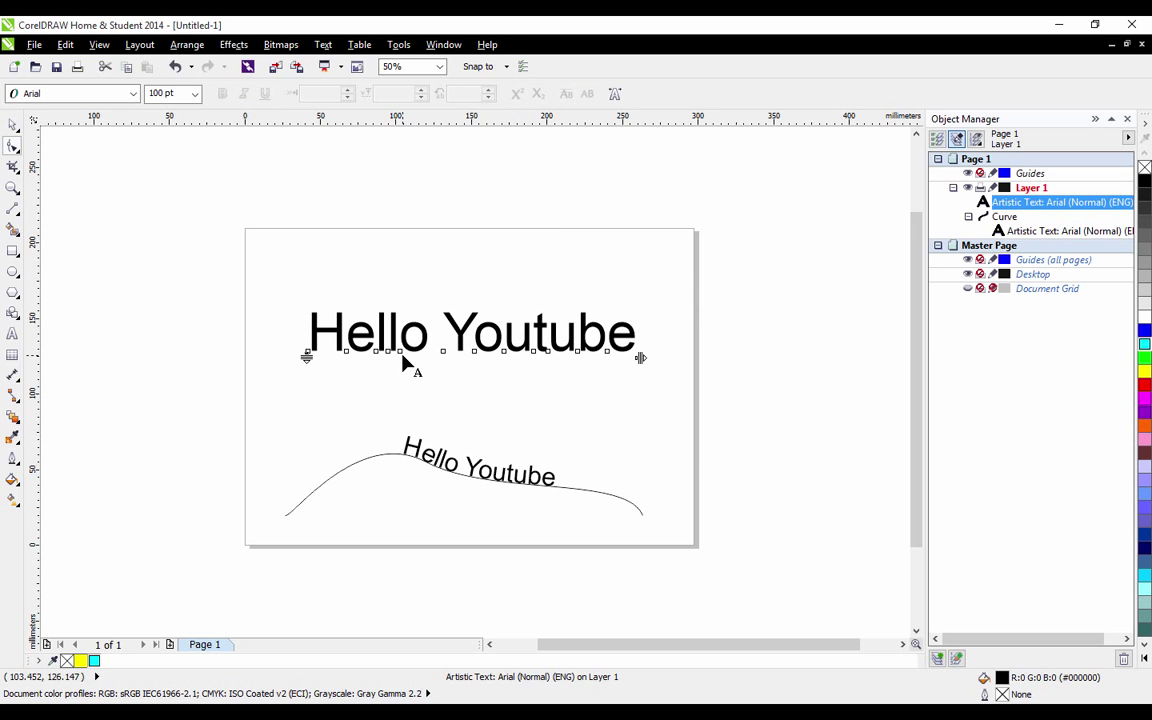
Convert the 100 pt Hello Youtube text to curves with Ctrl+Q.
key("ctrl+q")
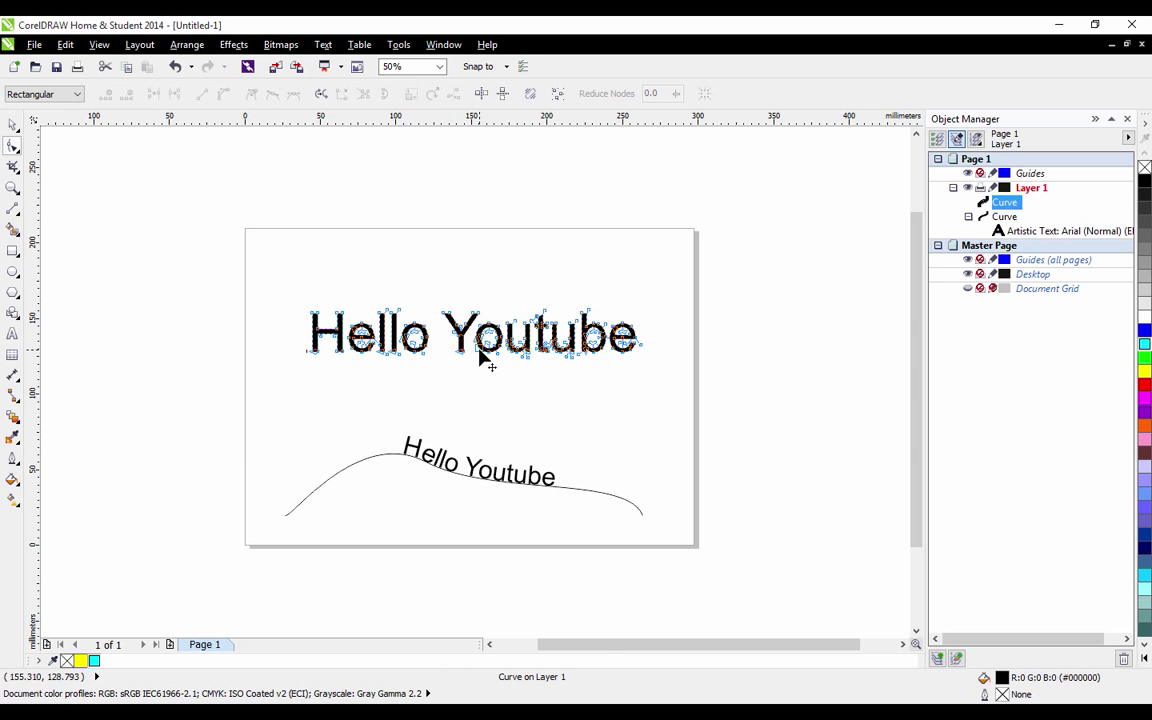
scroll(479, 349, "up", 2)
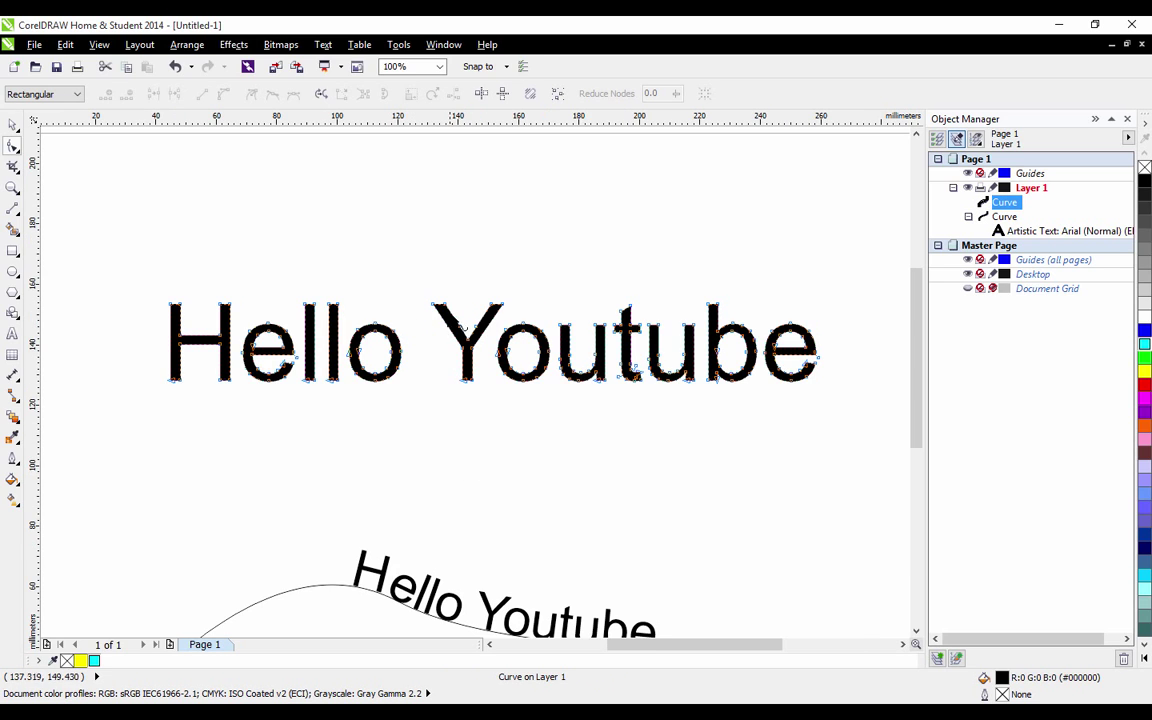
scroll(464, 327, "up", 1)
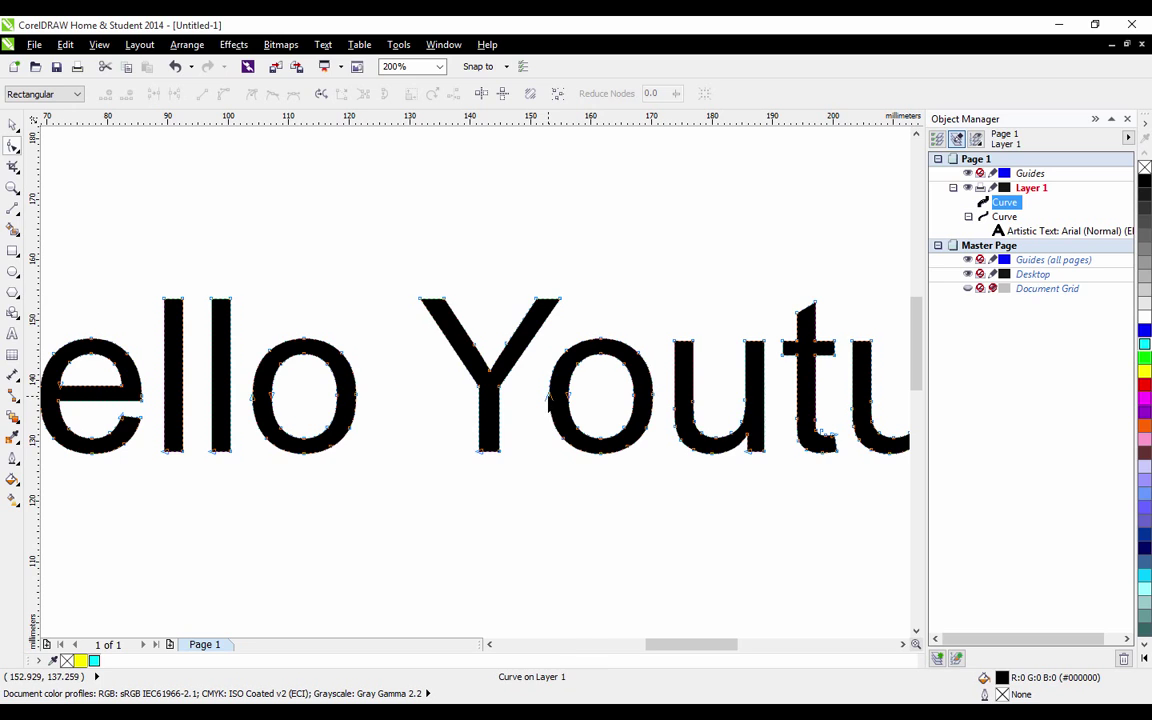
Reshape the O by dragging a node of its inner outline, then select the curve.
left_click_drag(551, 395, 601, 330)
left_click(625, 411)
scroll(514, 400, "down", 1)
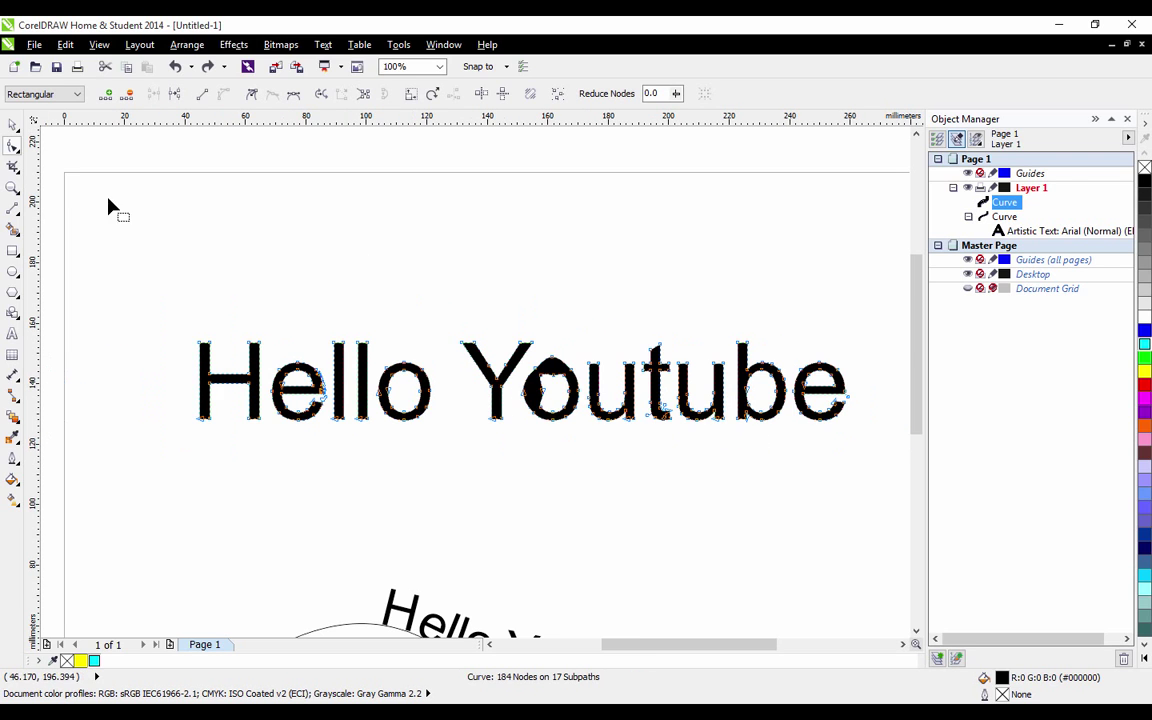
left_click(15, 128)
key("Delete")
scroll(466, 380, "down", 1)
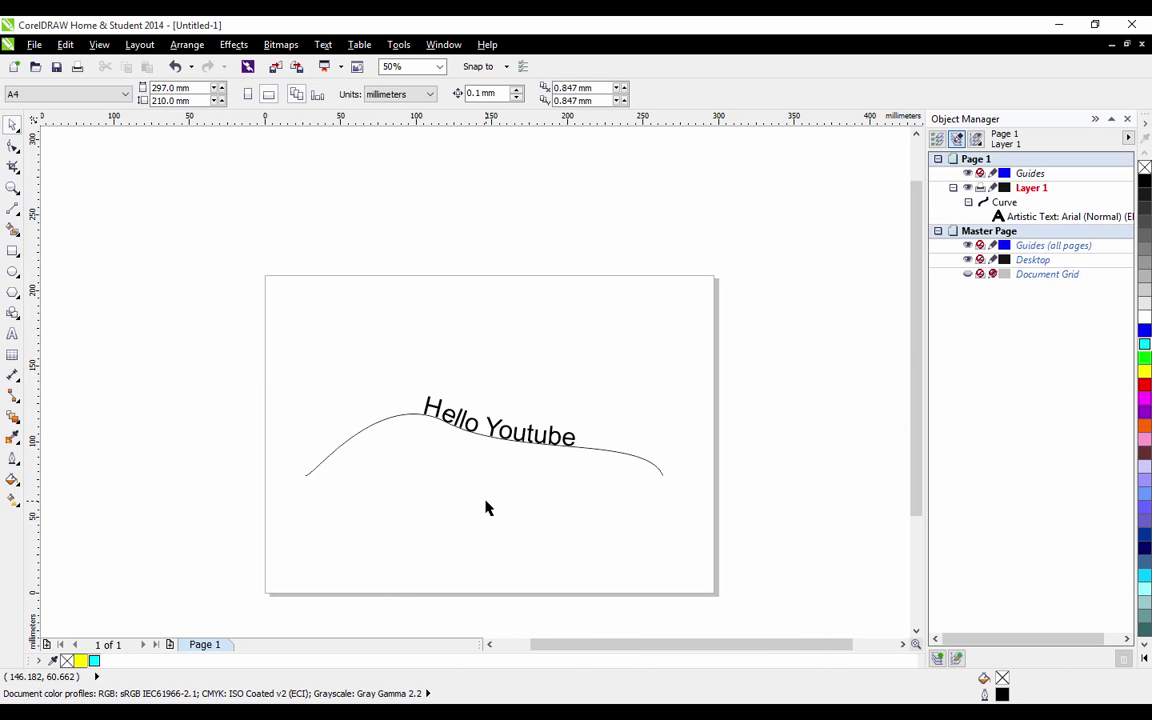